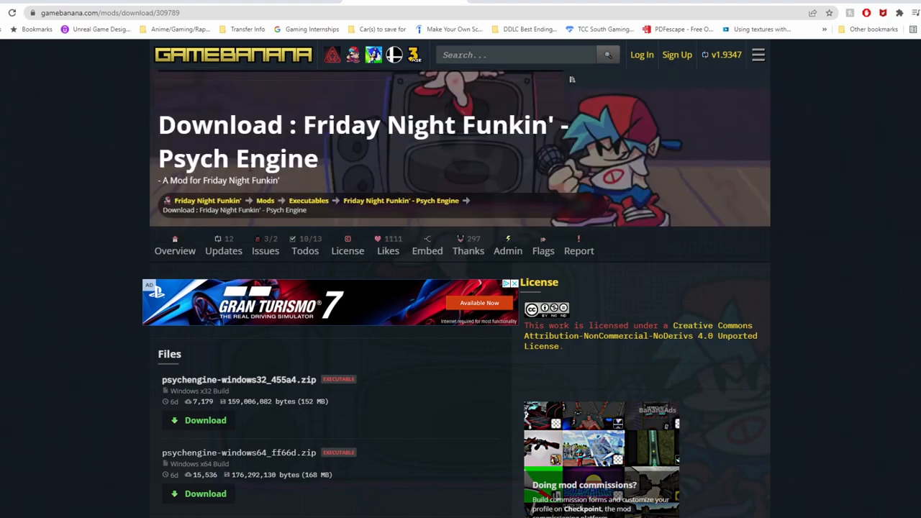
scroll(392, 291, "down", 3)
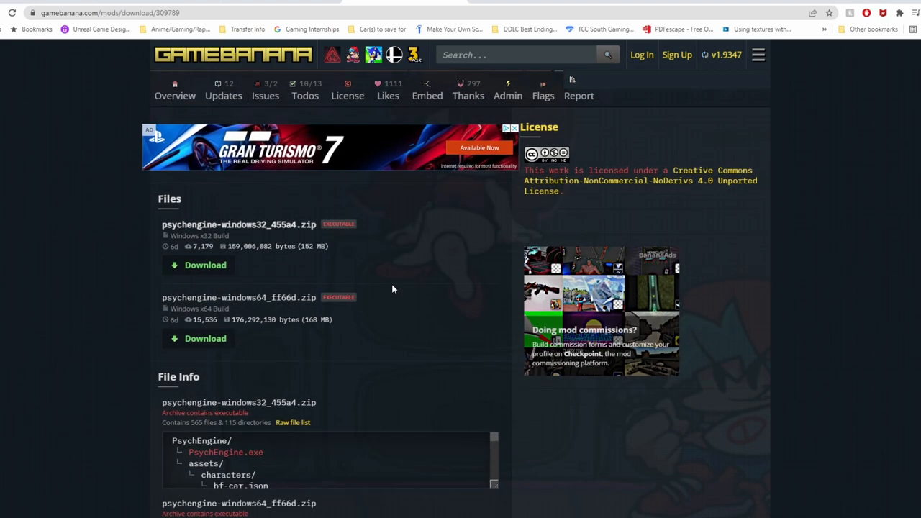
scroll(413, 231, "up", 3)
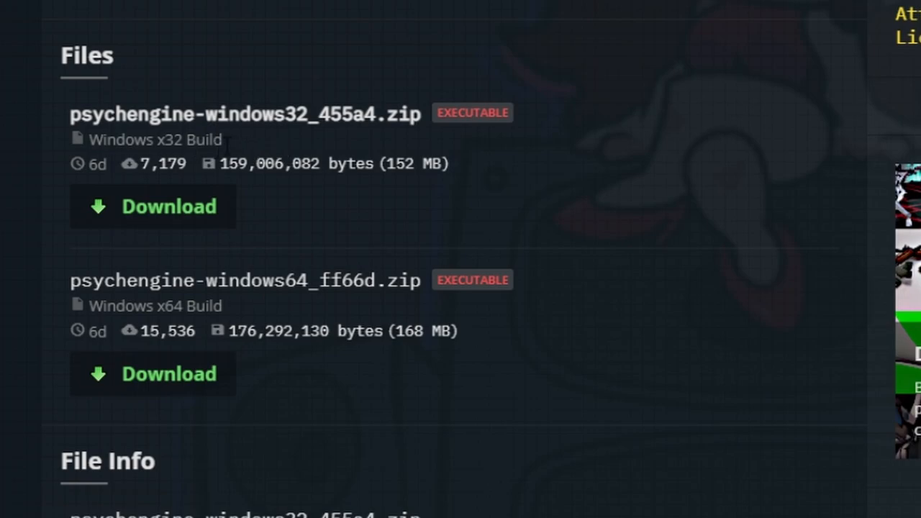
Highlight the x32 and x64 build download details on the Psych Engine page.
left_click_drag(101, 163, 72, 163)
left_click_drag(223, 139, 186, 140)
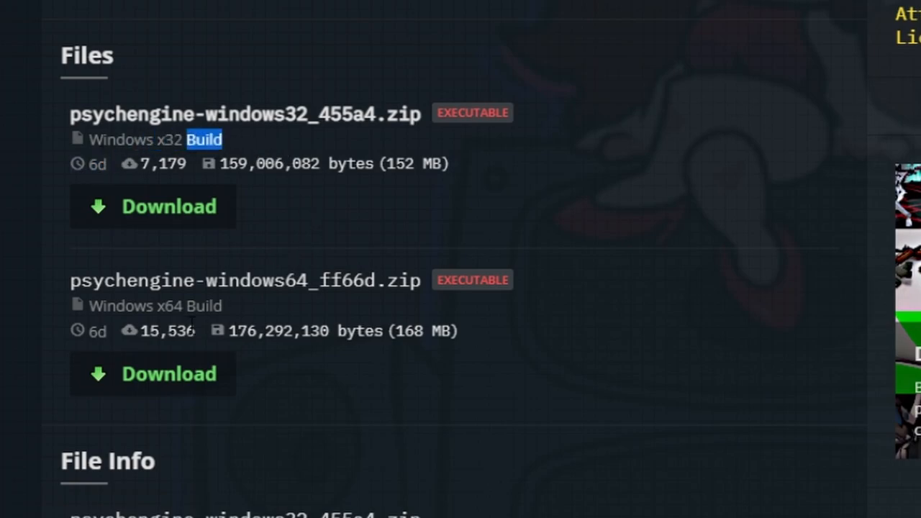
mouse_move(238, 330)
left_mouse_down()
mouse_move(150, 330)
mouse_move(201, 317)
left_mouse_up()
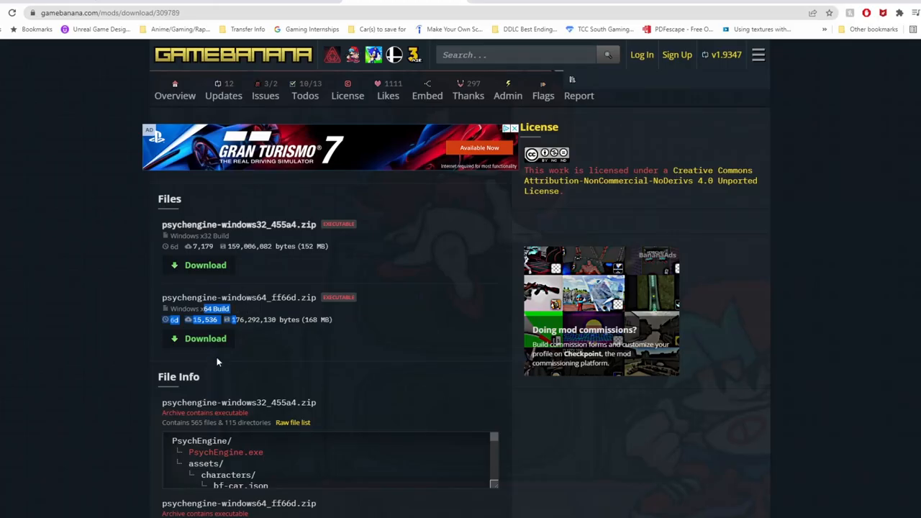
left_click(336, 352)
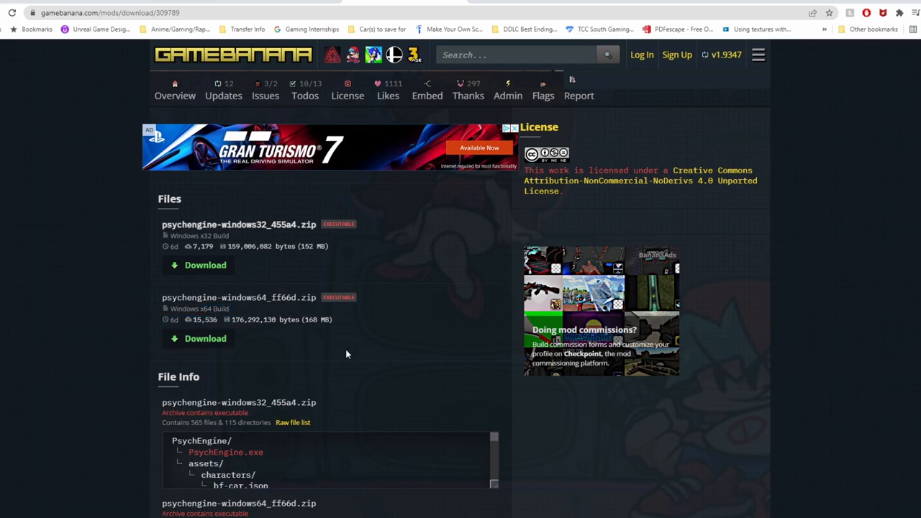
scroll(414, 354, "up", 5)
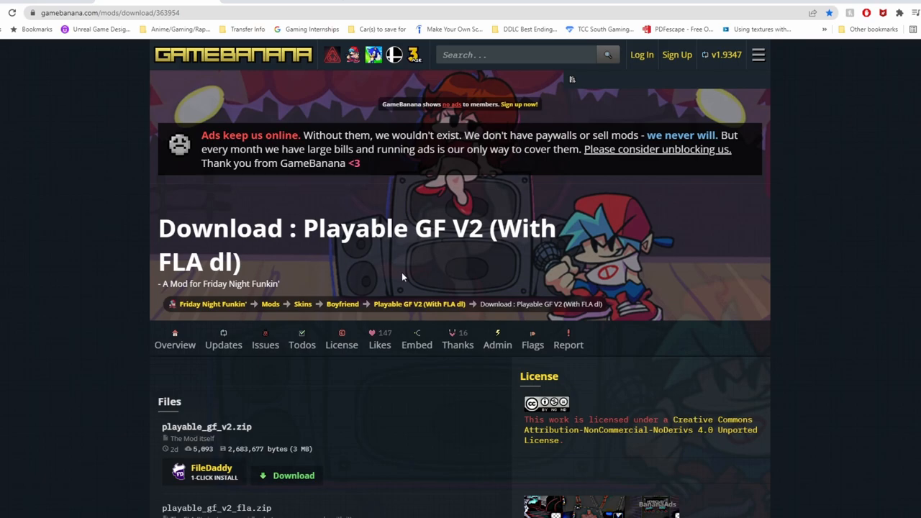
scroll(398, 288, "down", 3)
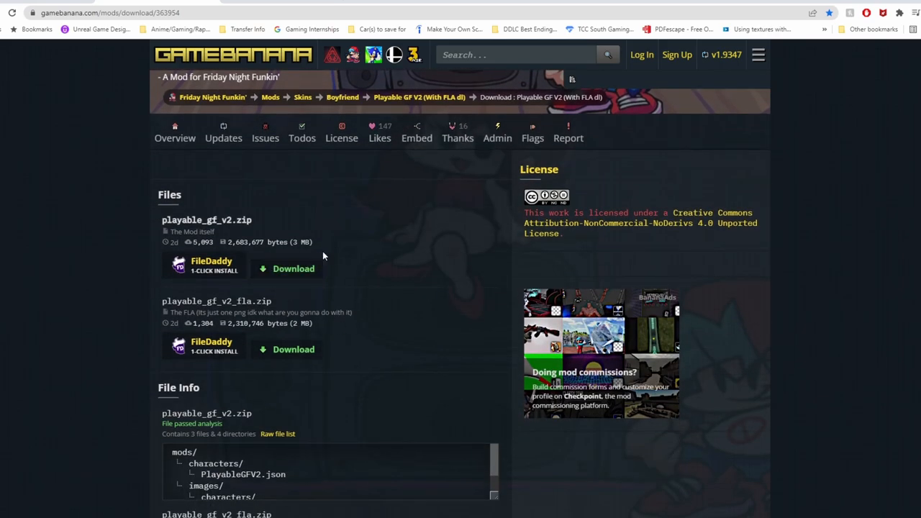
Highlight the FLA file entry in the Files section, then hide the browser to show the desktop.
left_click_drag(231, 312, 236, 301)
left_click(277, 302)
left_click_drag(264, 300, 244, 300)
left_click(308, 295)
key("super+d")
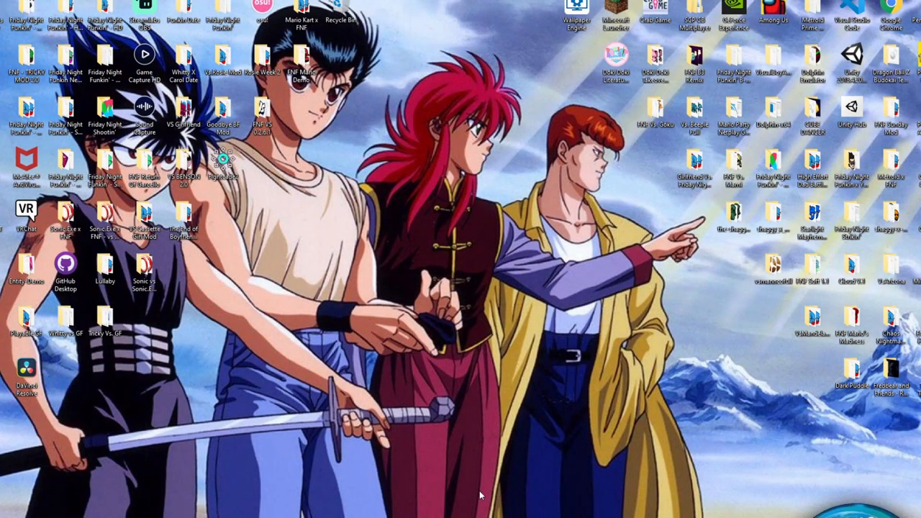
mouse_move(512, 511)
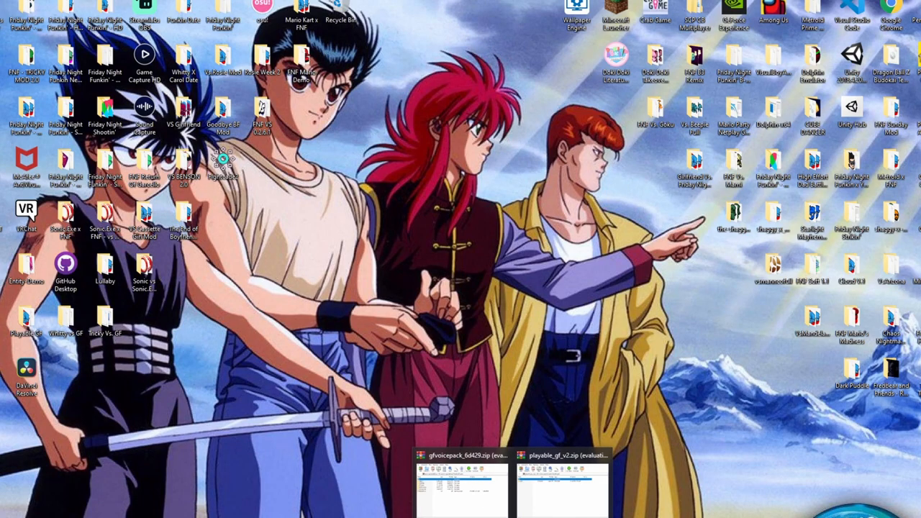
Bring up the WinRAR archives and move the playable_gf_v2 archive to the right side.
left_click(491, 504)
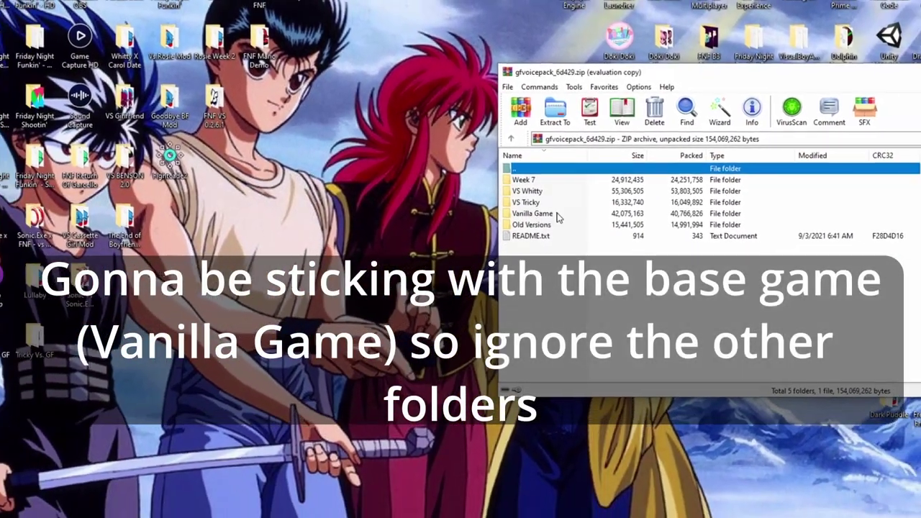
left_click(528, 216)
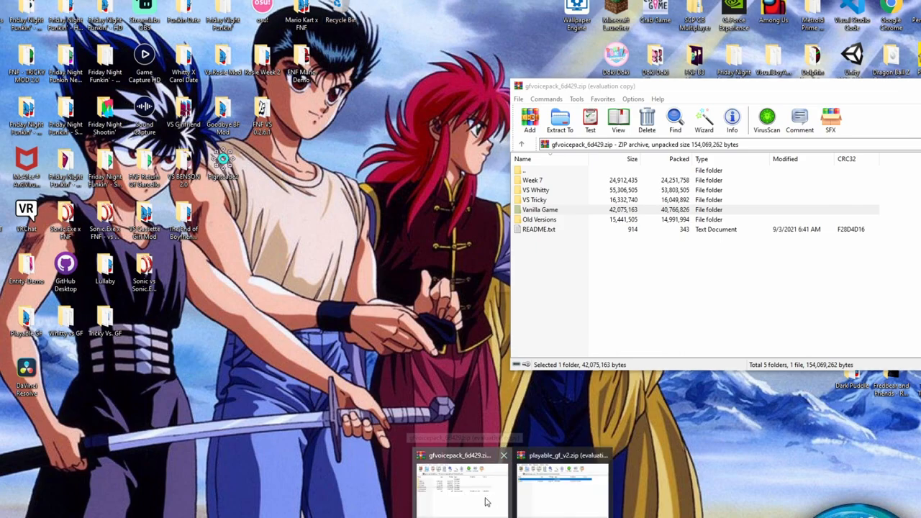
left_click(561, 485)
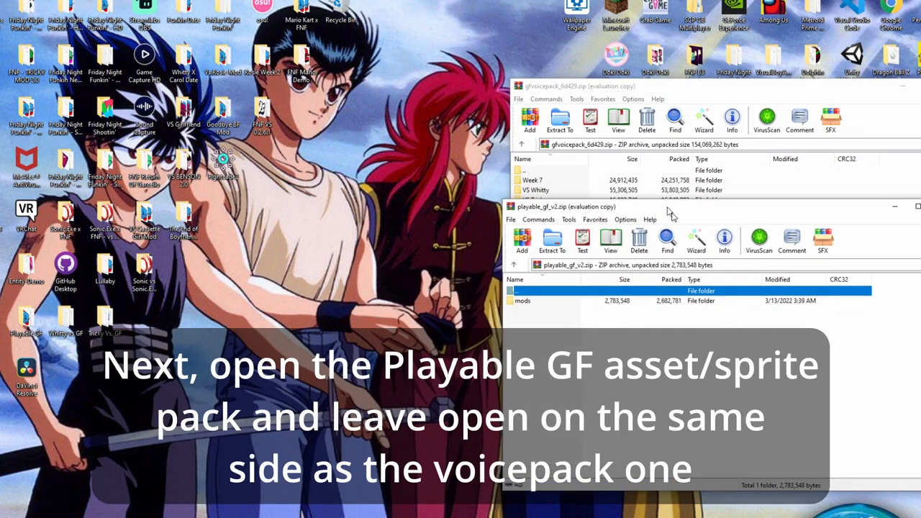
left_click_drag(626, 220, 662, 229)
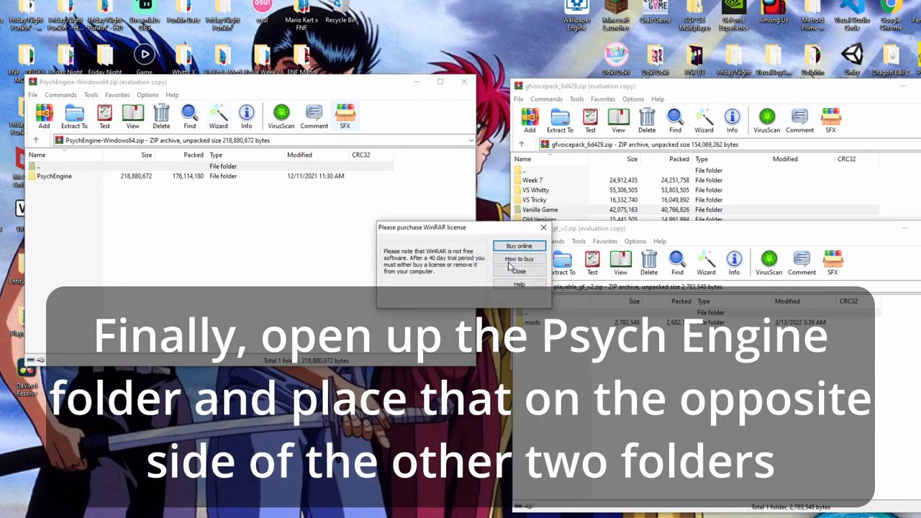
Dismiss the license reminder, put PsychEngine-Windows64 on the left and the voicepack top right.
left_click(518, 262)
left_click_drag(359, 83, 320, 62)
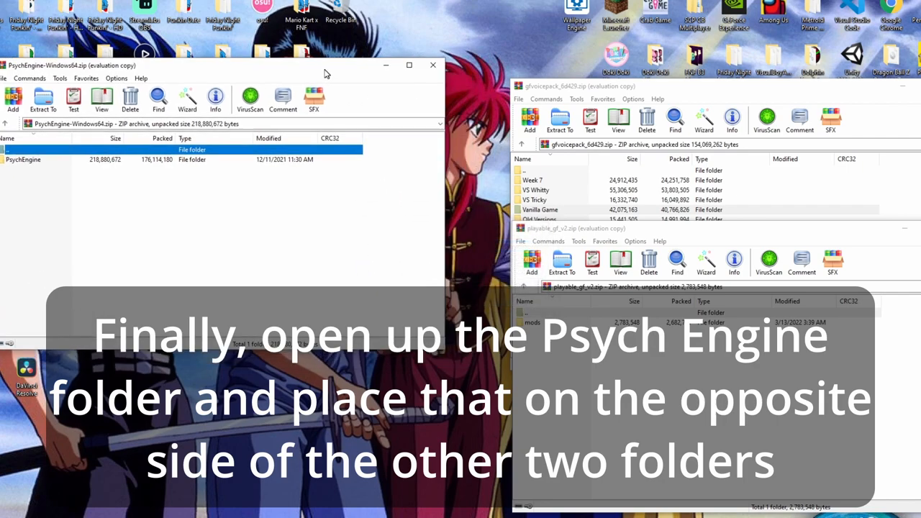
left_click(768, 95)
left_click_drag(768, 95, 766, 29)
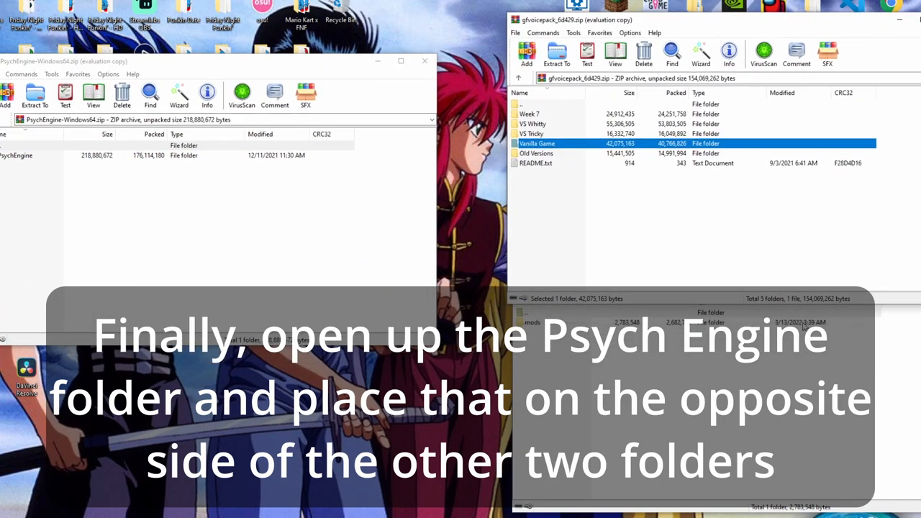
left_click_drag(779, 360, 779, 208)
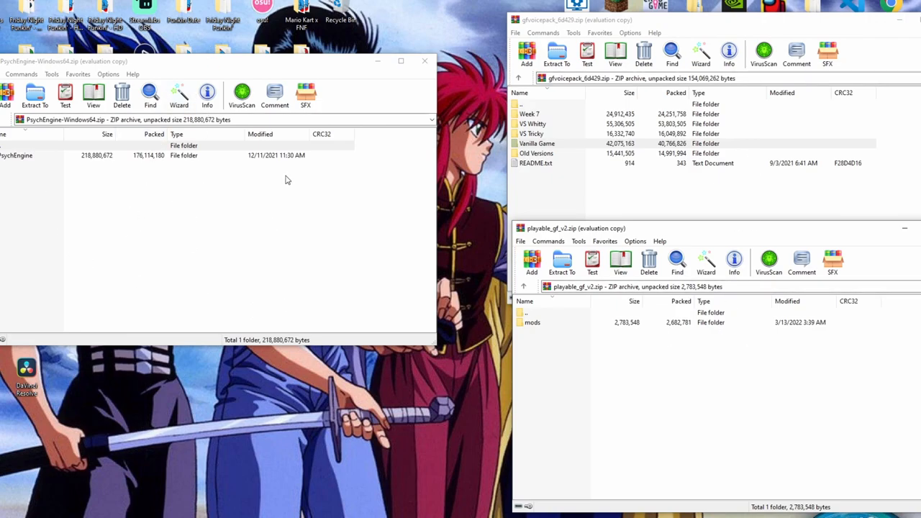
Extract the PsychEngine folder onto the desktop and close its archive window.
left_click(215, 145)
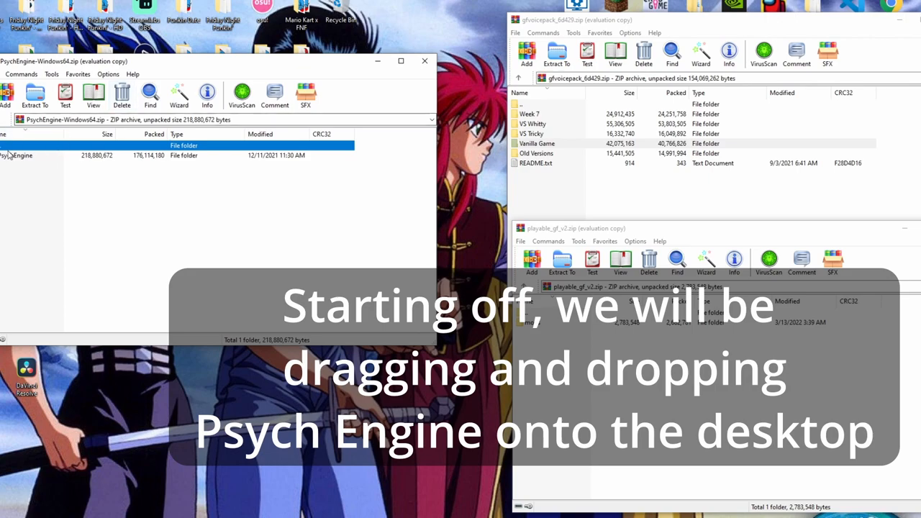
left_click(20, 157)
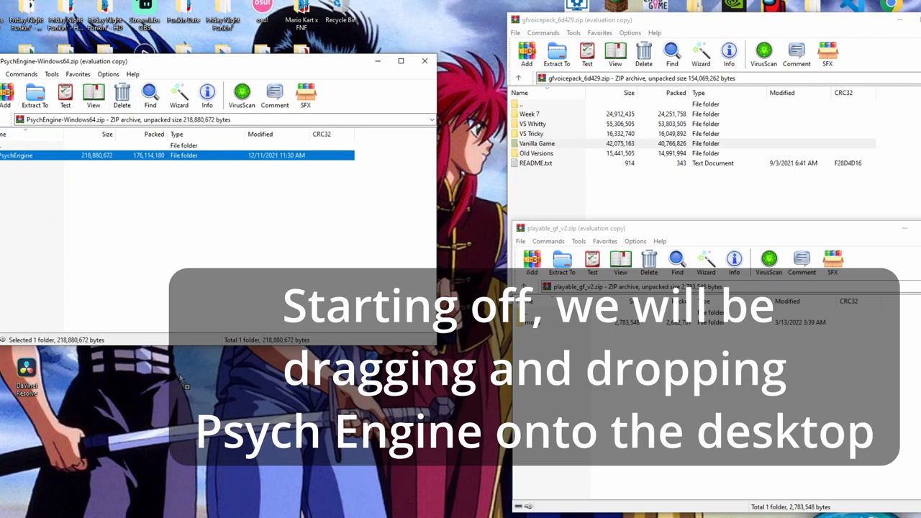
left_click_drag(13, 160, 241, 403)
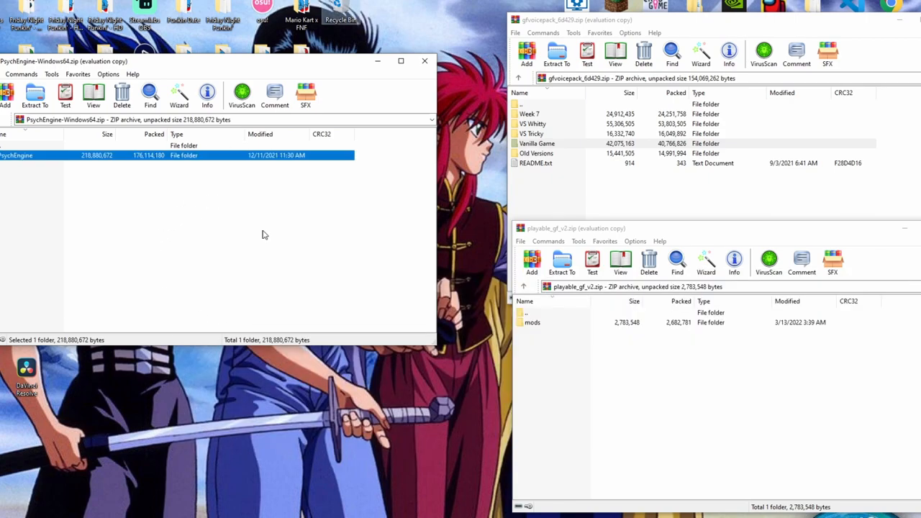
left_click(260, 372)
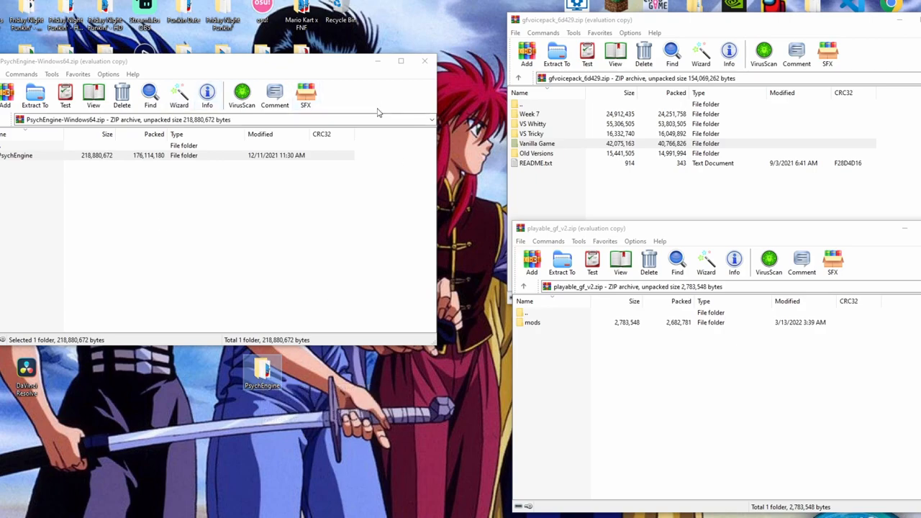
left_click(425, 60)
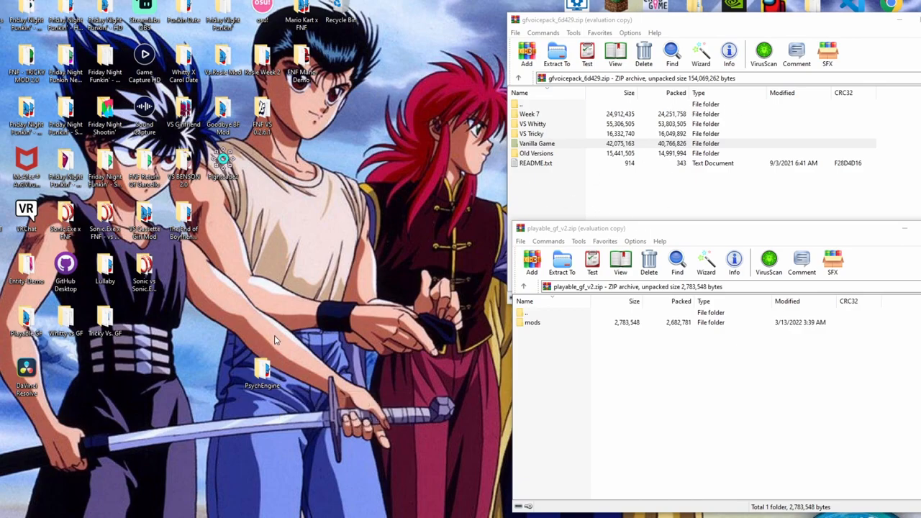
Open the extracted PsychEngine folder and position its window narrower, up and left.
double_click(262, 371)
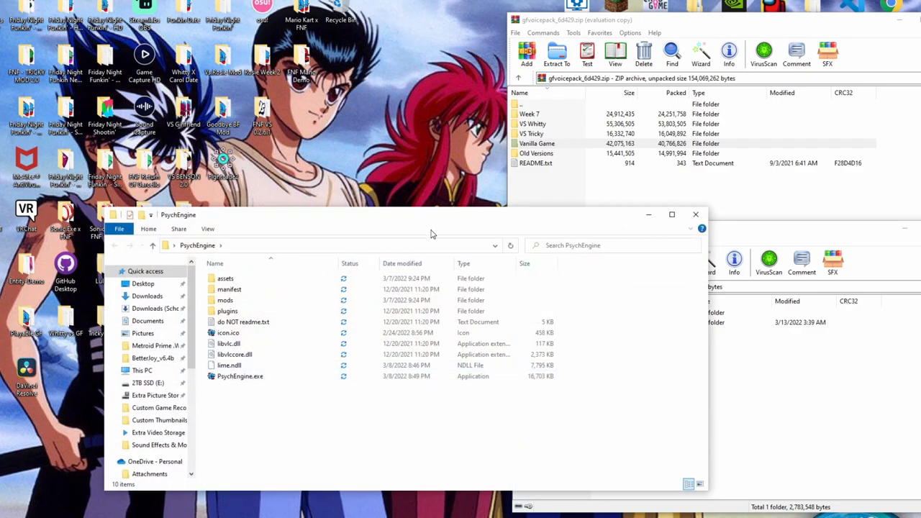
left_click_drag(345, 211, 339, 147)
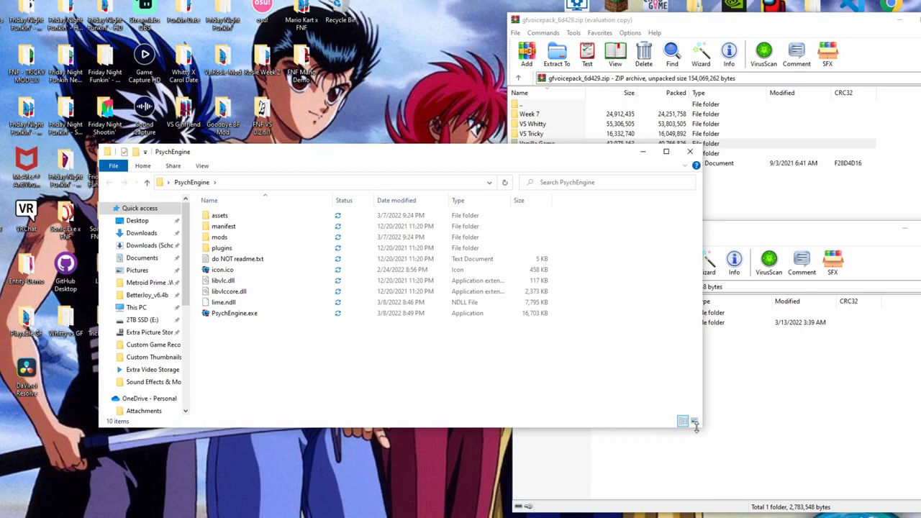
left_click_drag(703, 429, 488, 447)
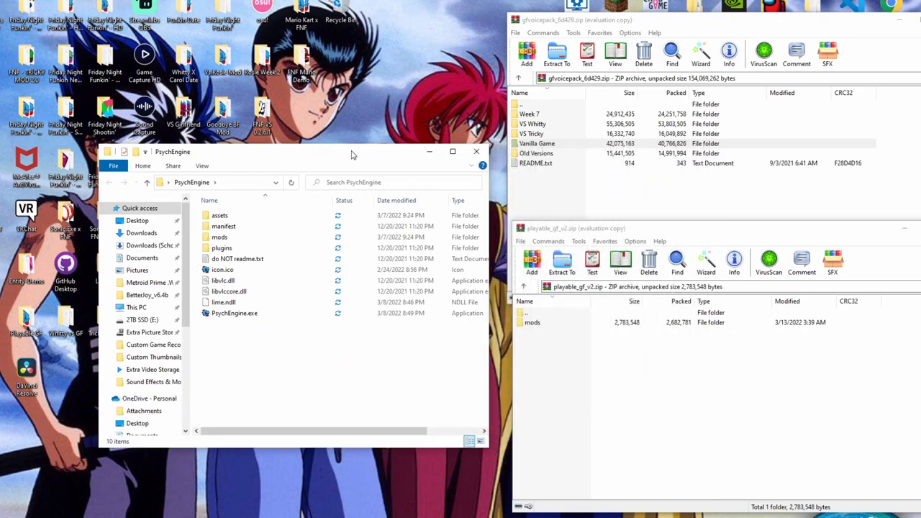
left_click_drag(351, 153, 313, 124)
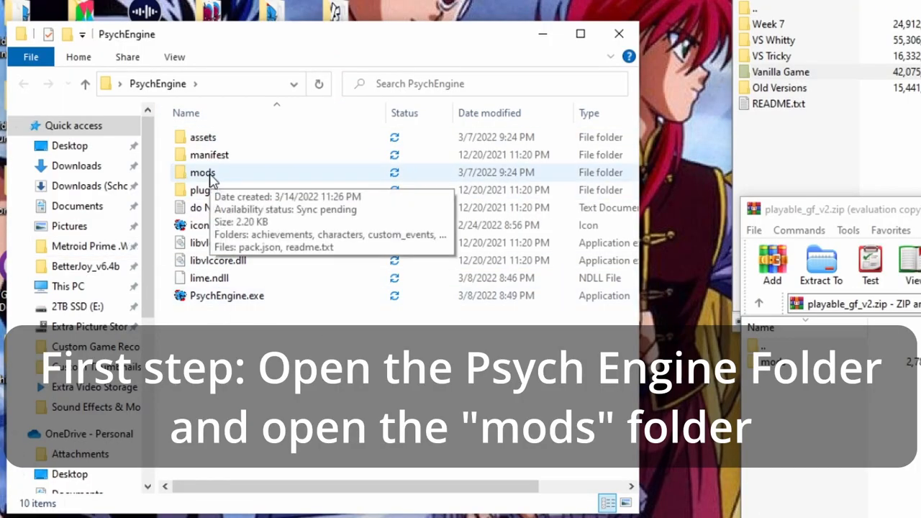
Go into mods\images\characters and read its readme.txt in Notepad.
left_click(213, 178)
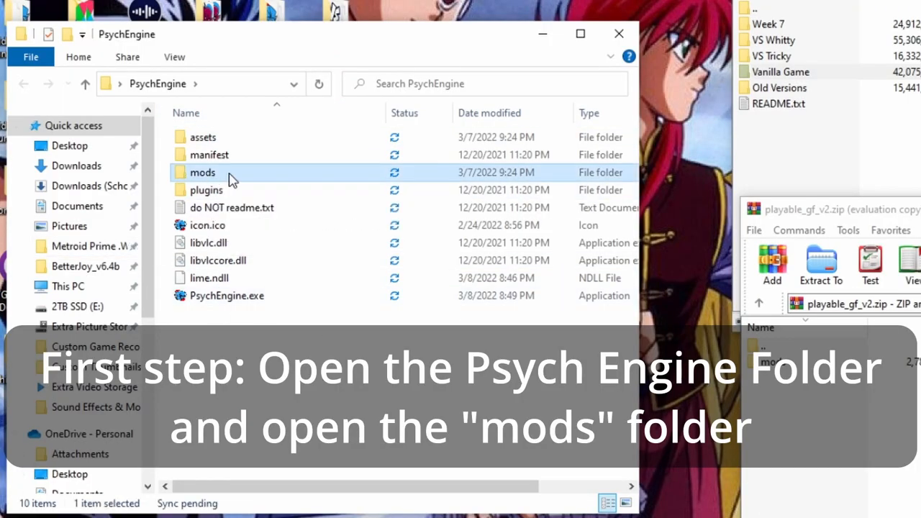
double_click(213, 178)
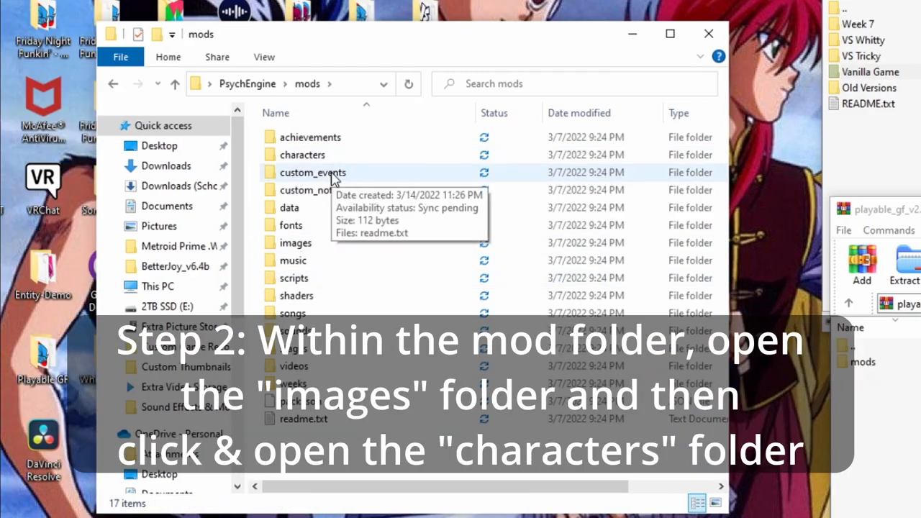
double_click(295, 243)
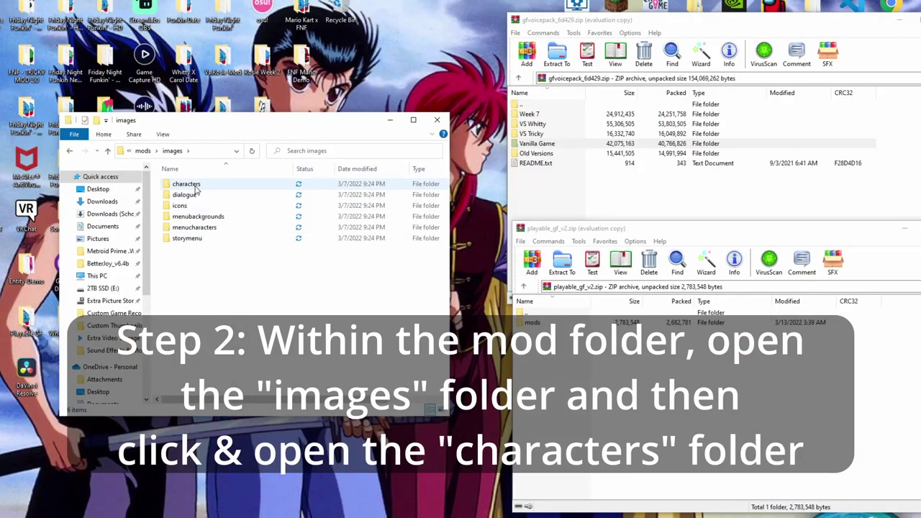
double_click(302, 136)
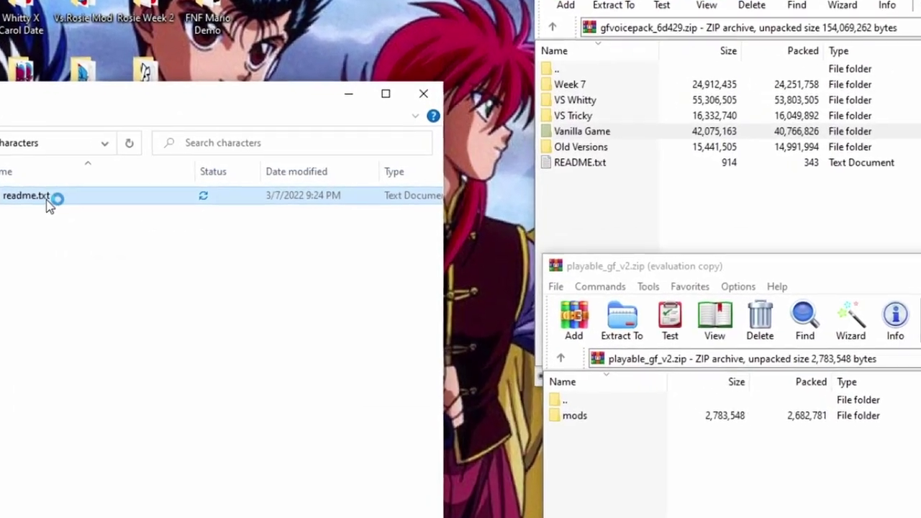
double_click(187, 183)
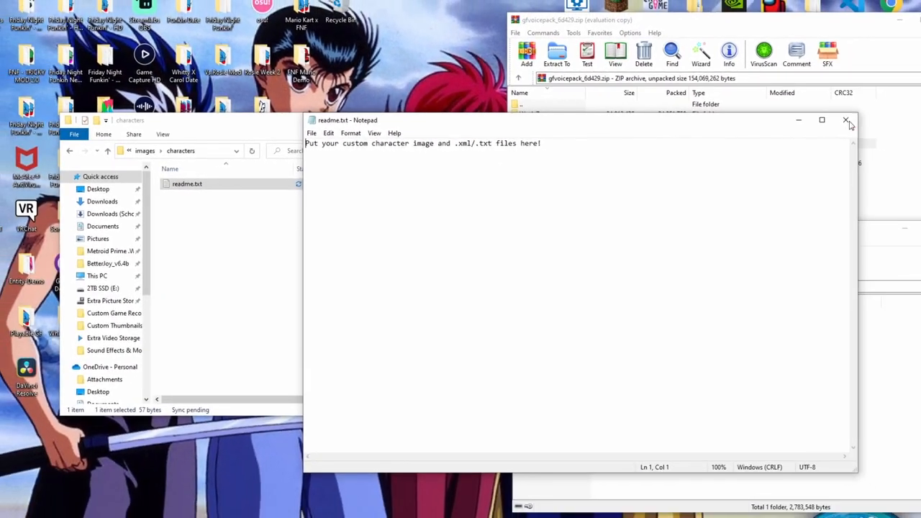
Copy Playable GF V2.xml and .png from the archive's characters folder into images\characters.
left_click(847, 120)
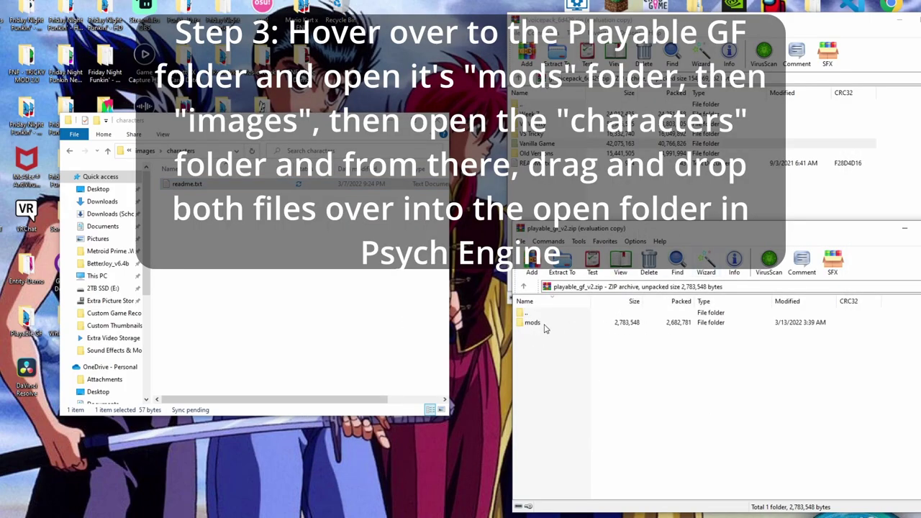
double_click(533, 322)
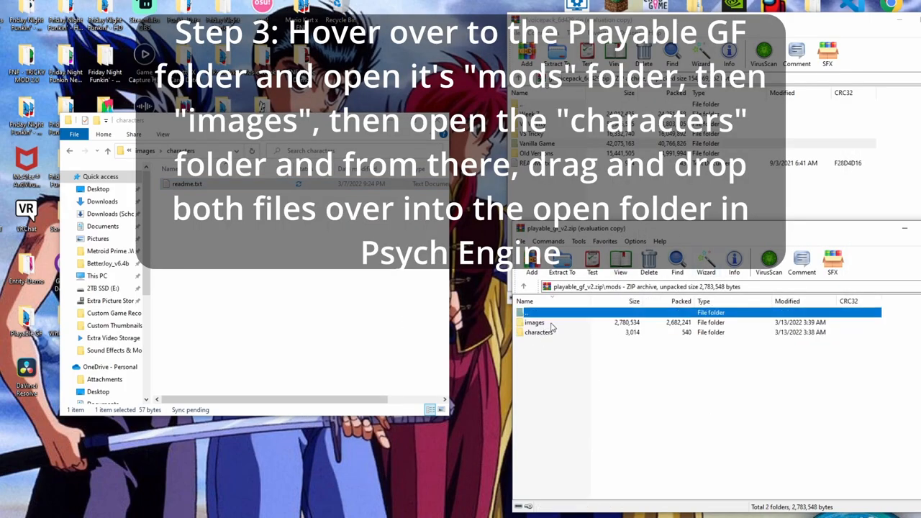
double_click(535, 323)
double_click(539, 327)
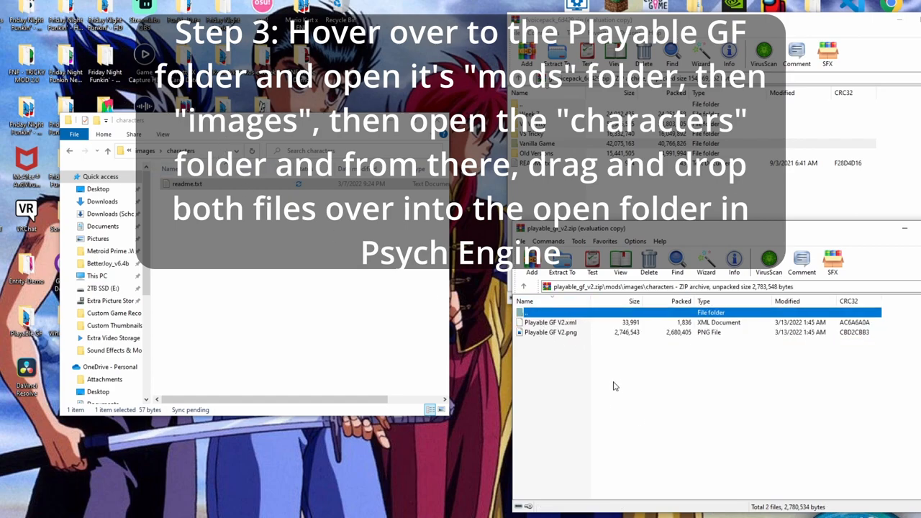
mouse_move(555, 363)
left_mouse_down()
mouse_move(562, 320)
mouse_move(520, 366)
mouse_move(237, 234)
left_mouse_up()
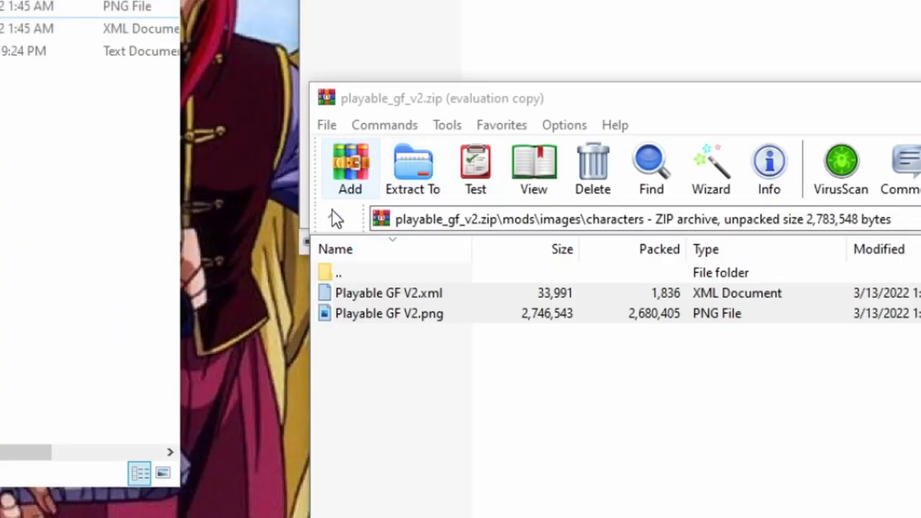
Go back up in the archive and open its mods\characters folder.
left_click(333, 218)
left_click(333, 219)
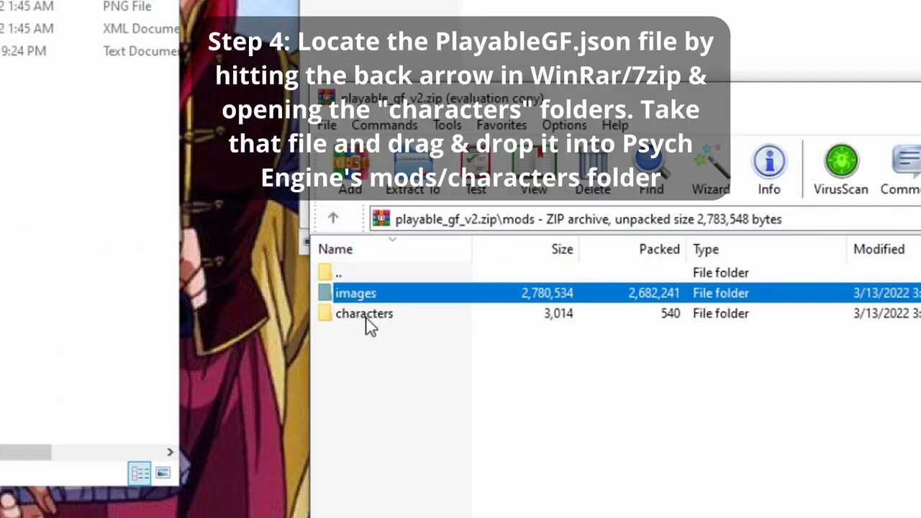
double_click(364, 314)
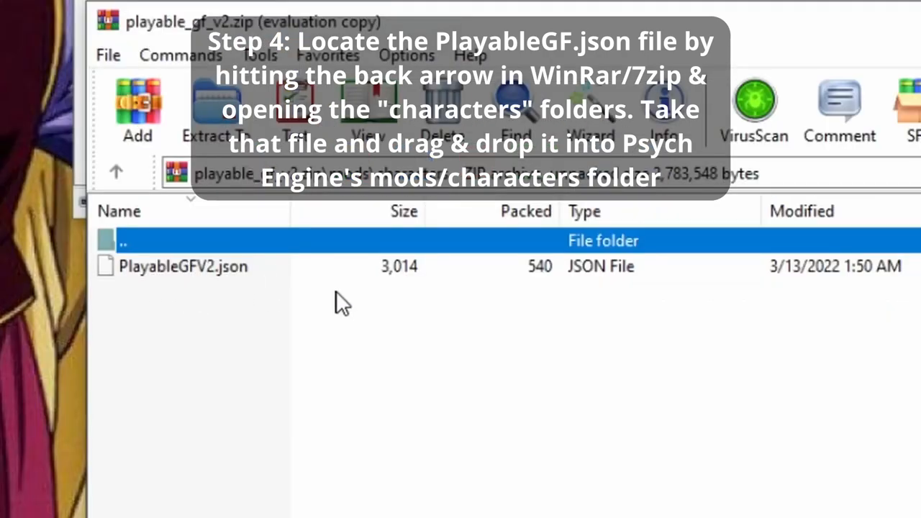
left_click(338, 303)
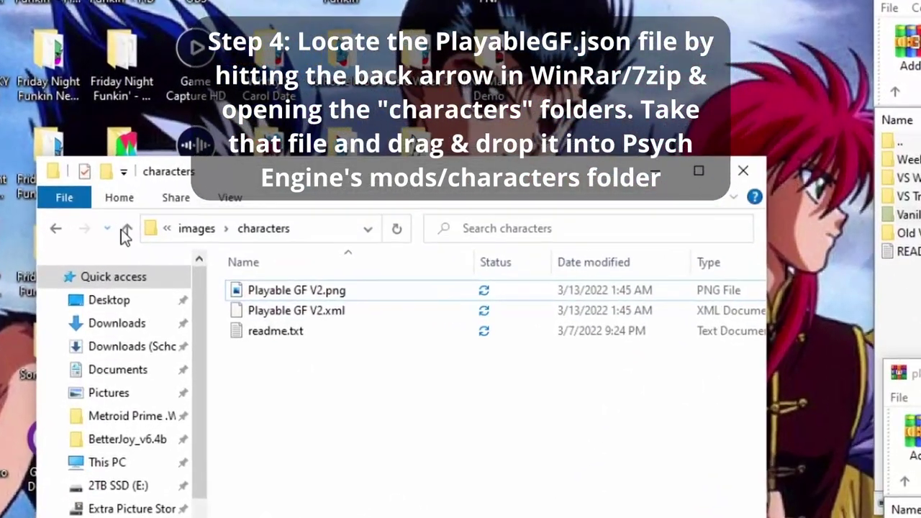
Copy PlayableGFV2.json into Psych Engine's mods\characters folder.
left_click(126, 229)
left_click(126, 229)
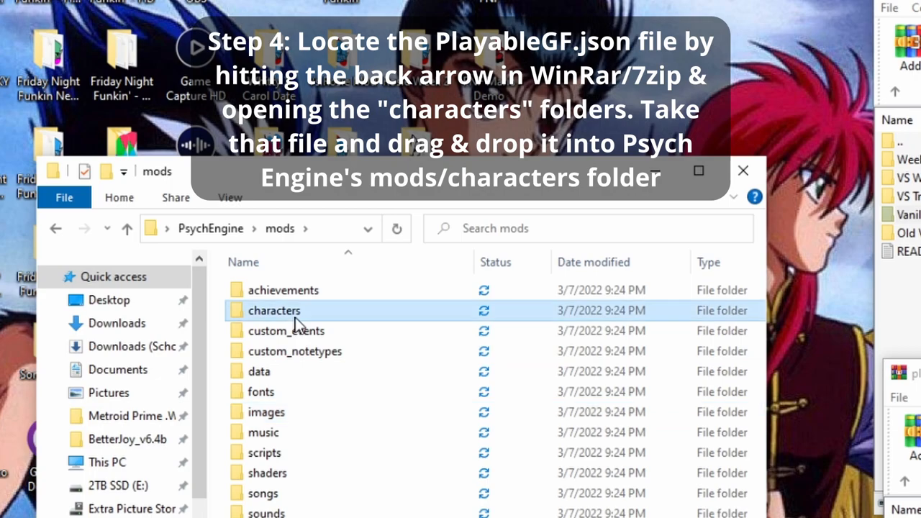
double_click(298, 310)
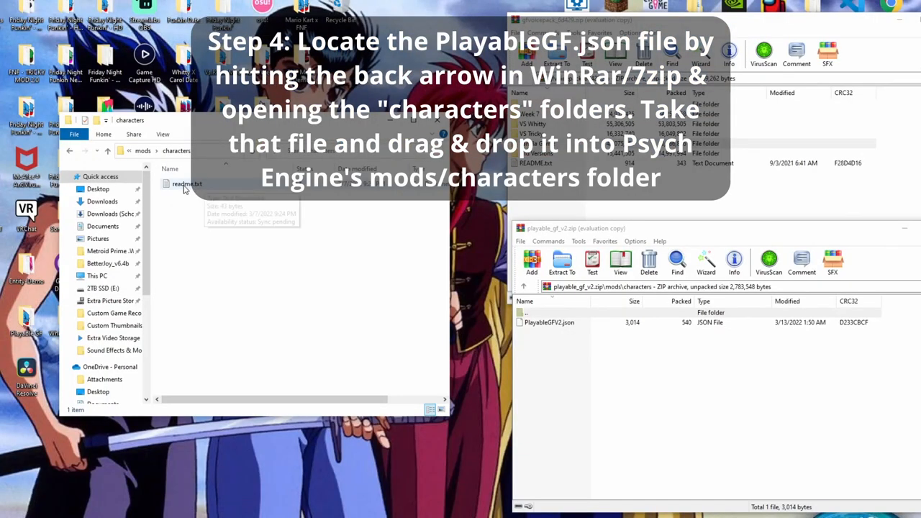
left_click(578, 327)
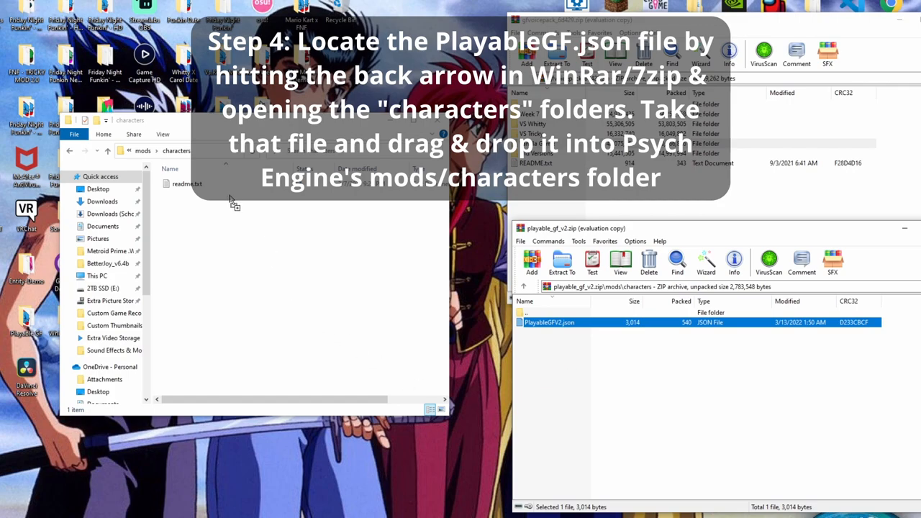
left_click_drag(549, 323, 232, 204)
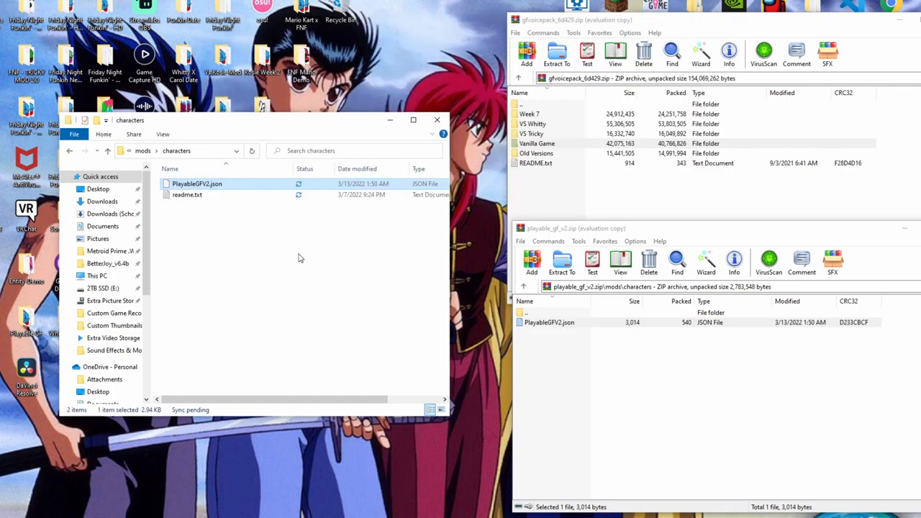
Return to the mods folder, close playable_gf_v2.zip and move the voicepack window beside Explorer.
left_click(108, 151)
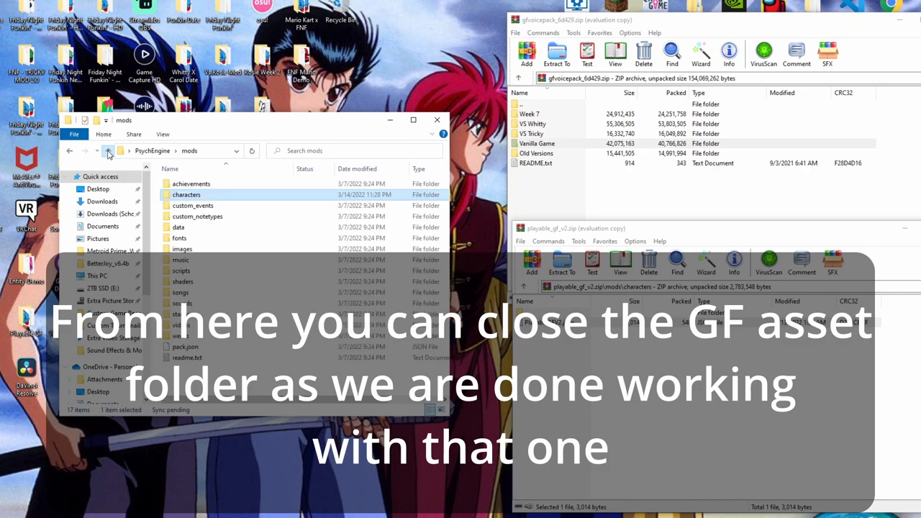
left_click(904, 231)
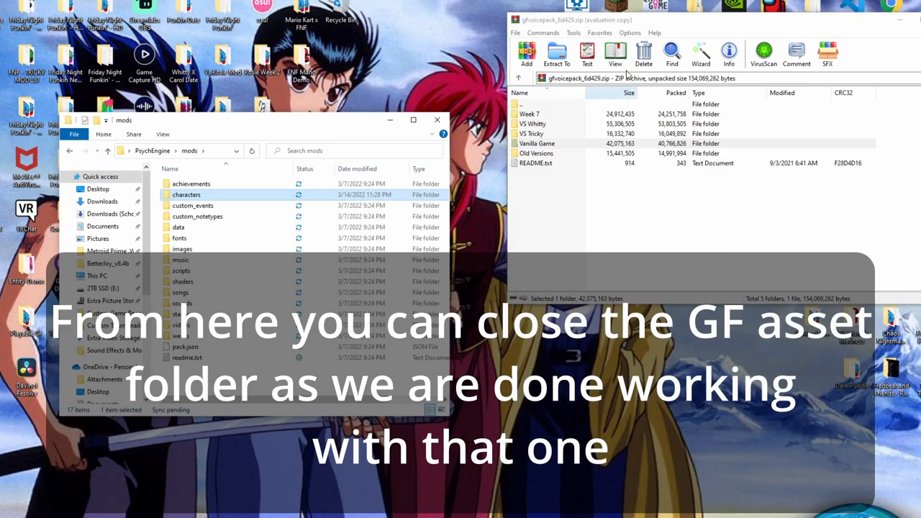
mouse_move(755, 20)
left_mouse_down()
mouse_move(751, 166)
mouse_move(725, 123)
mouse_move(711, 127)
left_mouse_up()
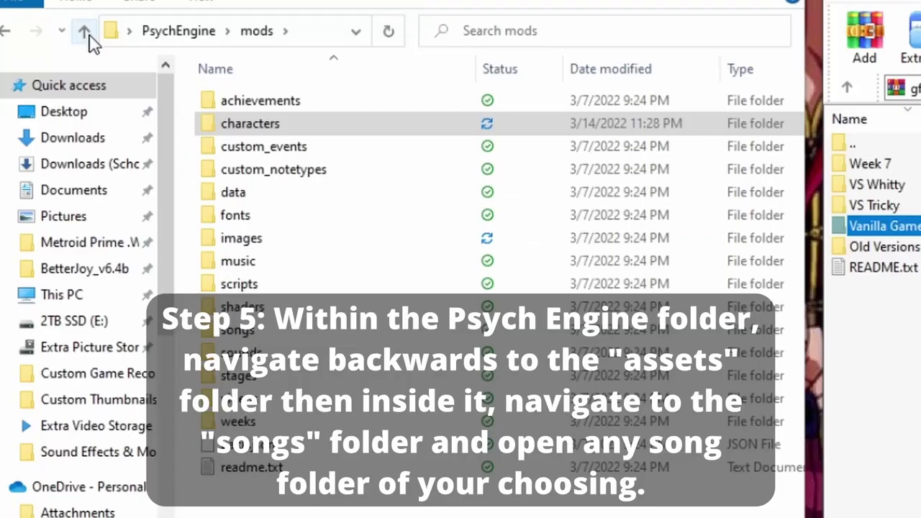
Browse to assets\songs\blammed and check its Inst.ogg and Voices.ogg tracks.
left_click(86, 32)
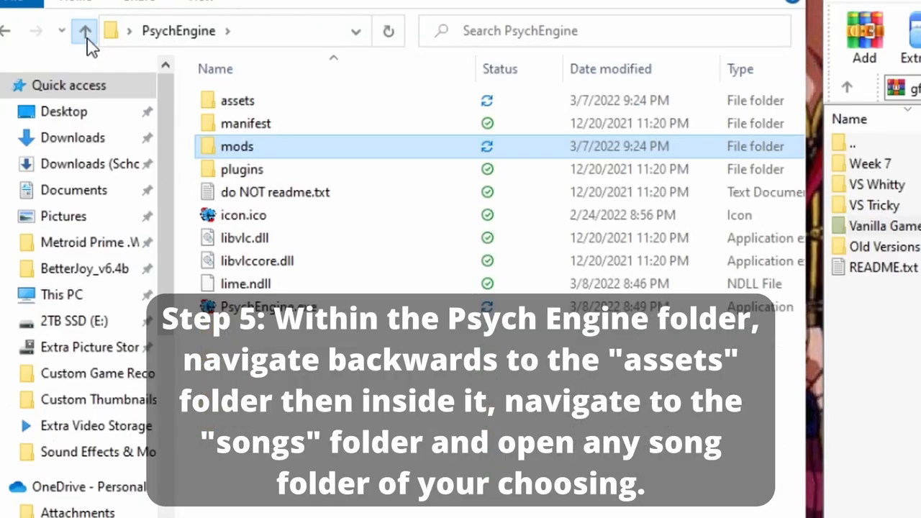
double_click(316, 105)
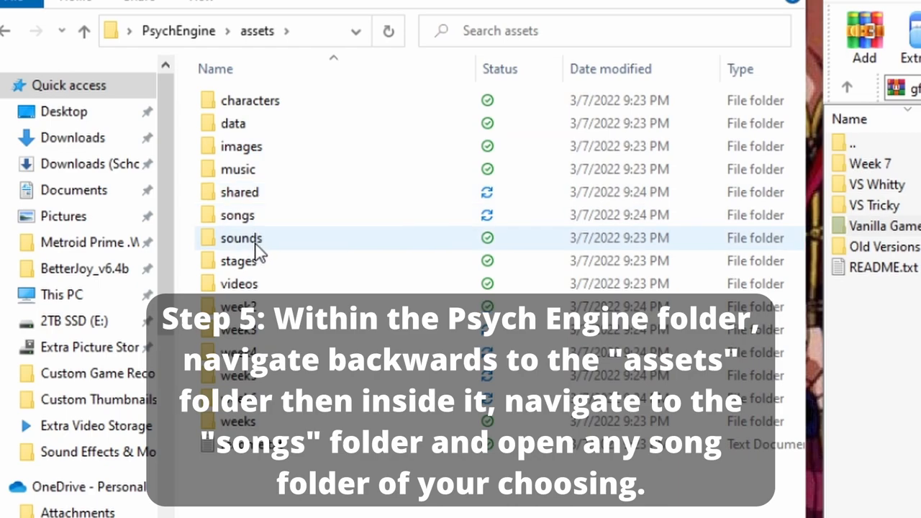
double_click(241, 215)
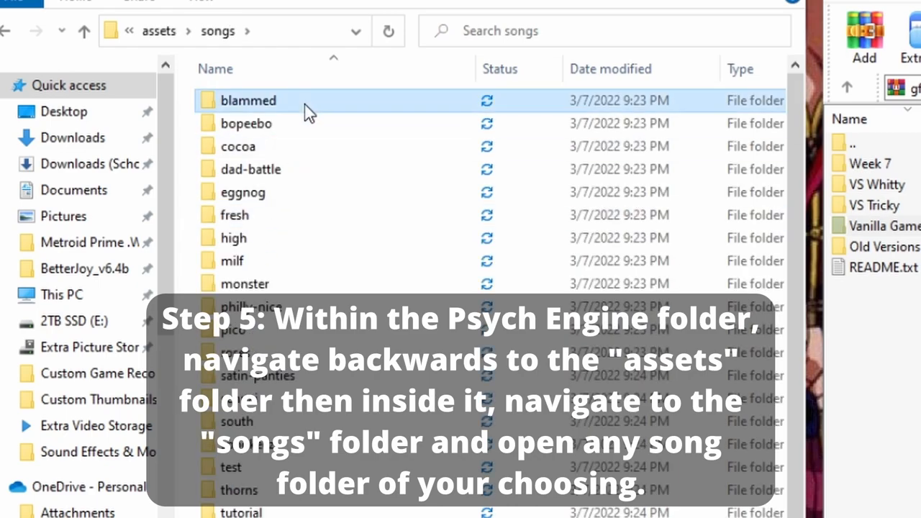
double_click(307, 109)
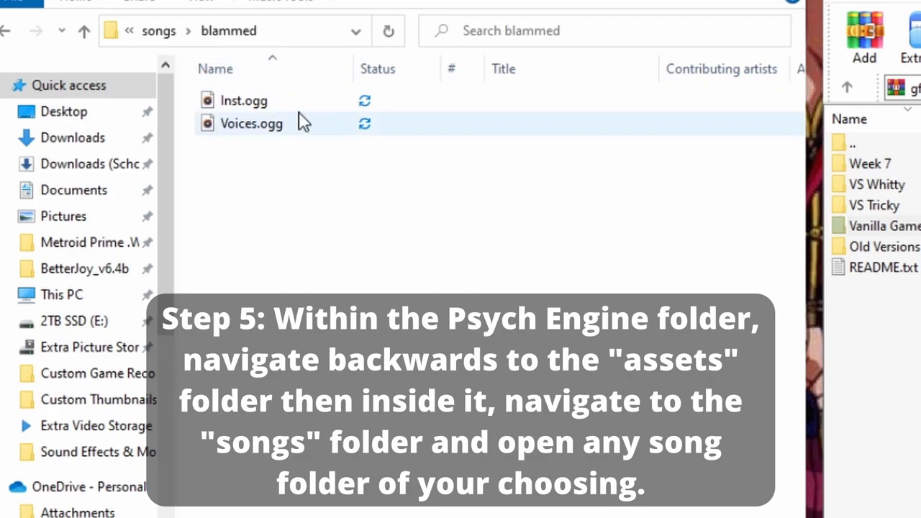
left_click(237, 104)
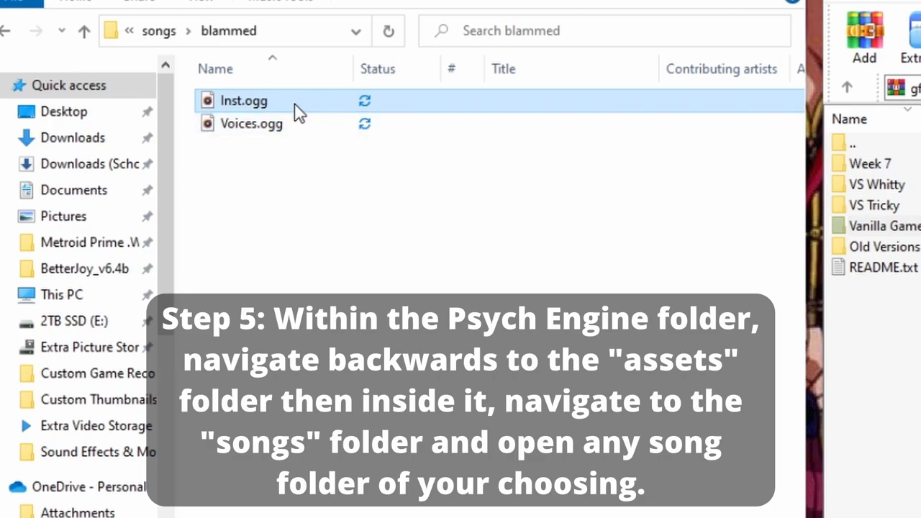
left_click(256, 130)
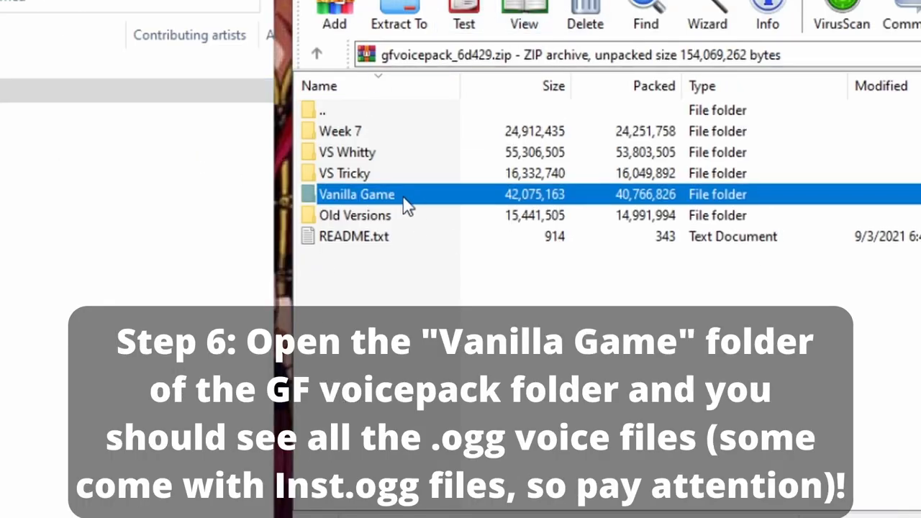
Open the voicepack's Vanilla Game folder and pick Blammed_Voices.ogg.
double_click(407, 202)
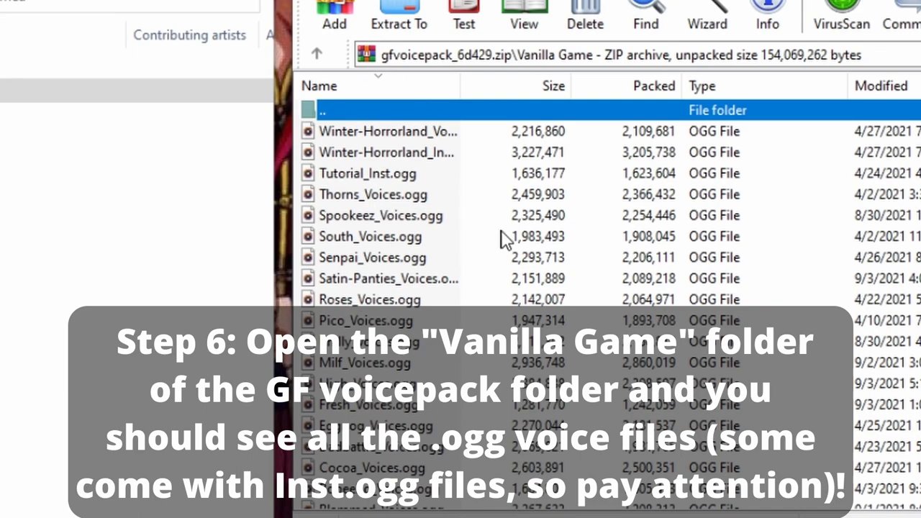
scroll(488, 241, "down", 1)
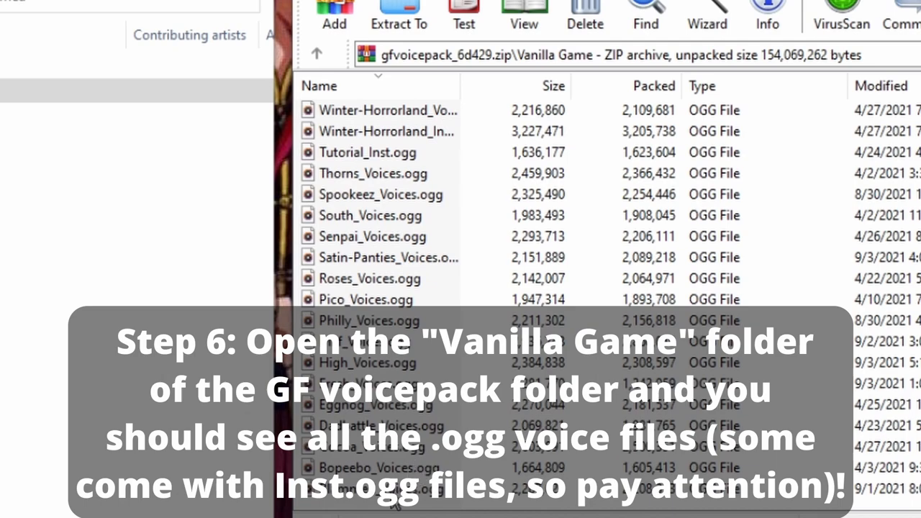
left_click(394, 497)
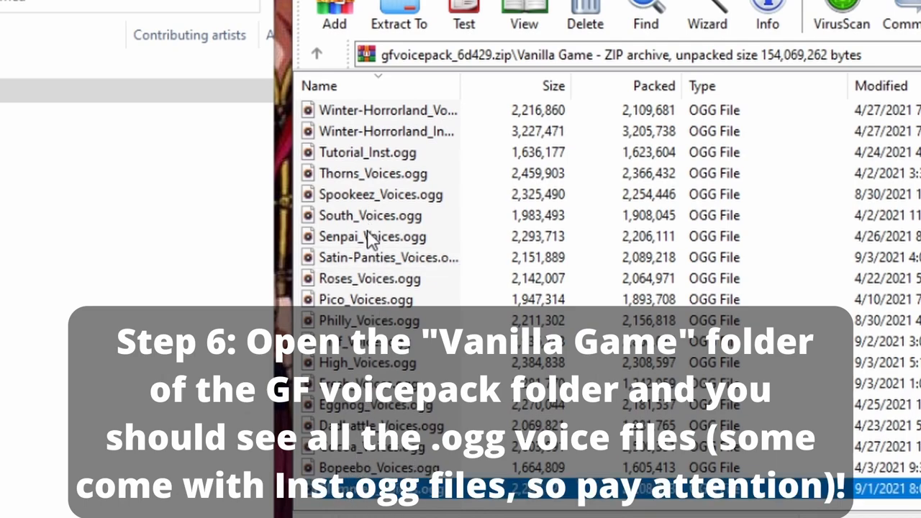
scroll(386, 216, "up", 1)
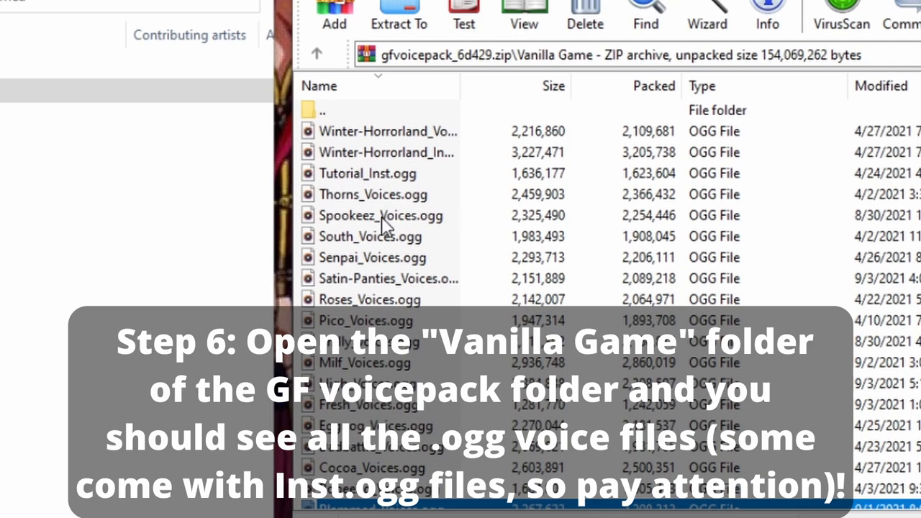
scroll(378, 263, "down", 1)
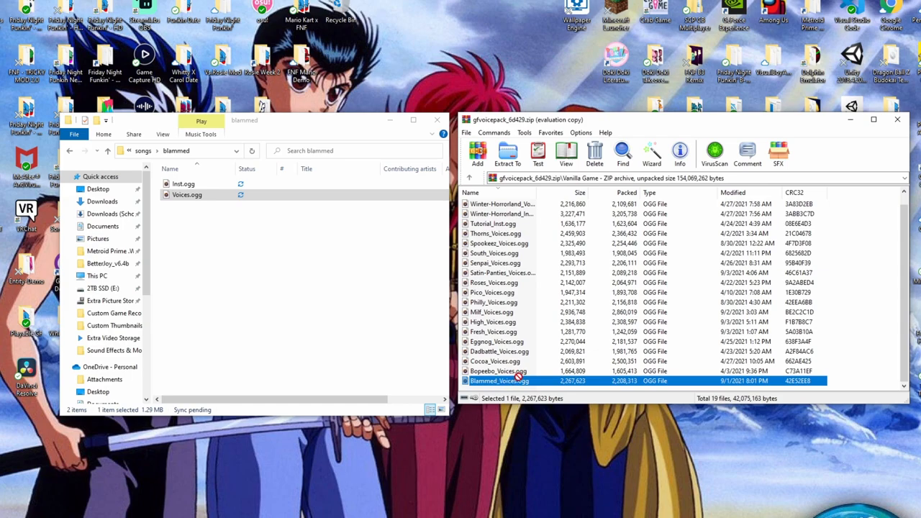
Copy Blammed_Voices.ogg into the blammed folder and delete the old Voices.ogg.
left_click_drag(267, 204, 264, 201)
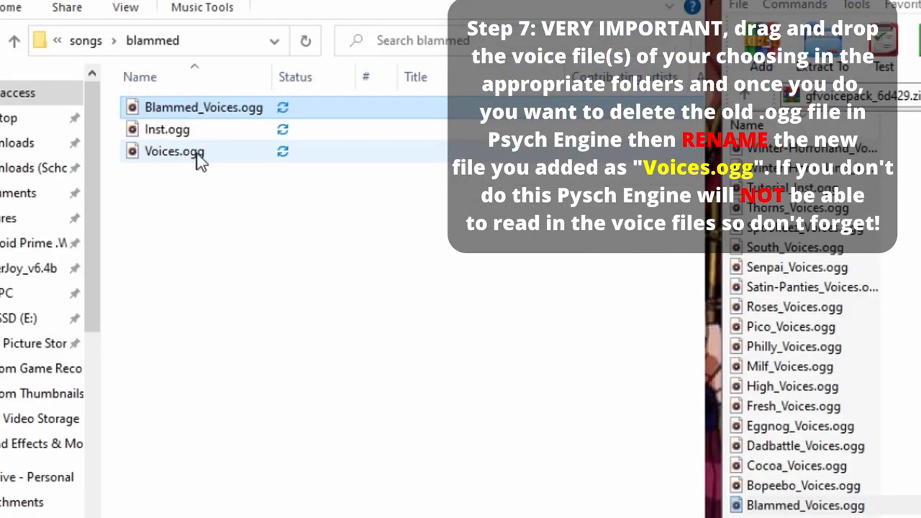
left_click(187, 205)
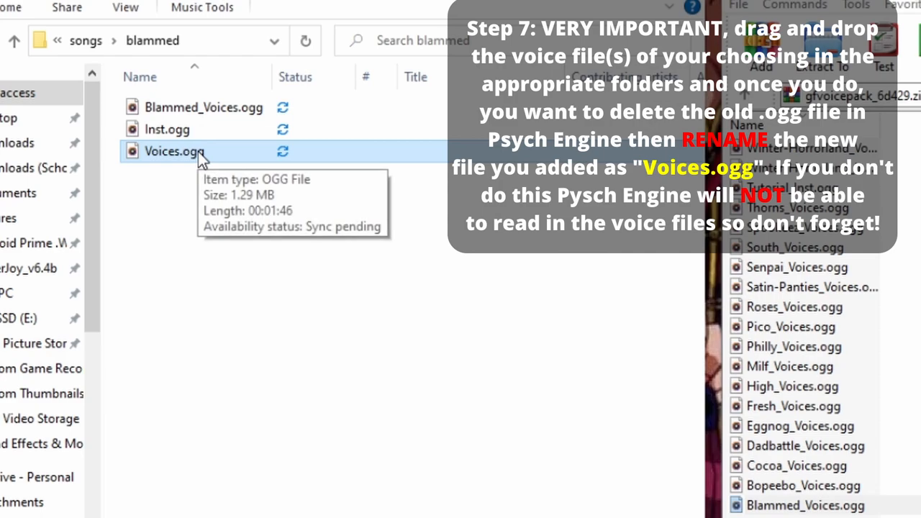
key("Delete")
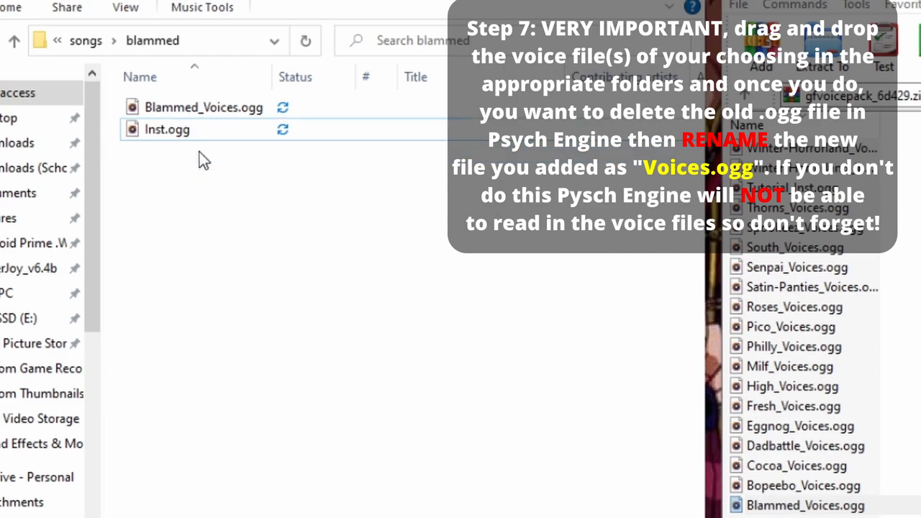
Rename Blammed_Voices.ogg to Voices.ogg.
left_click(197, 107)
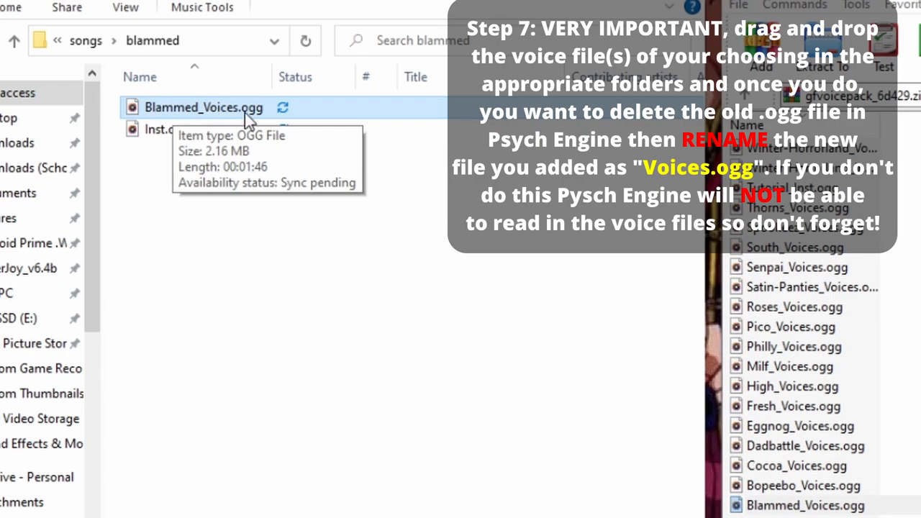
left_click(209, 108)
right_click(208, 108)
left_click(248, 435)
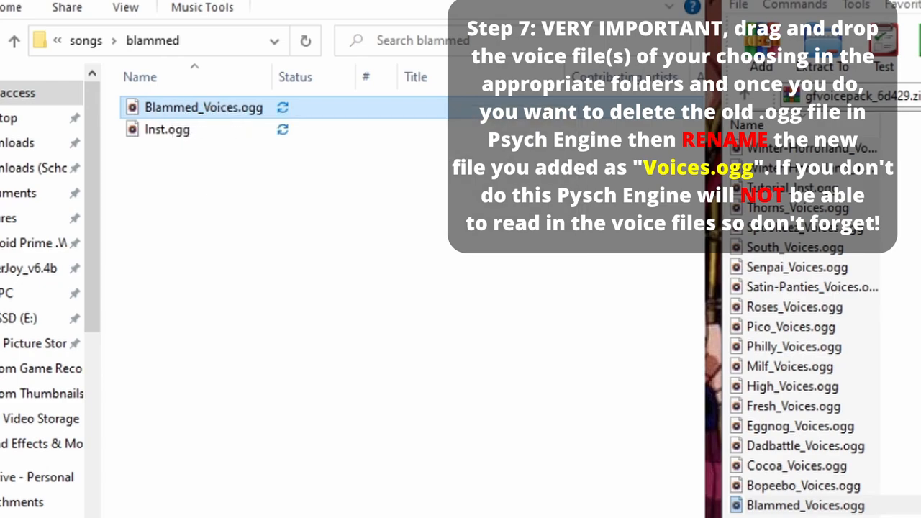
left_click(205, 108)
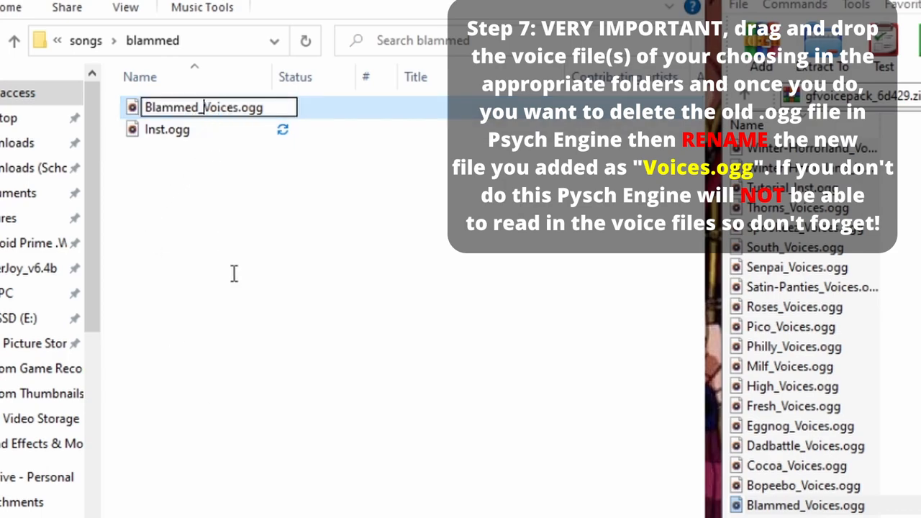
key("ctrl+a")
key("BackSpace")
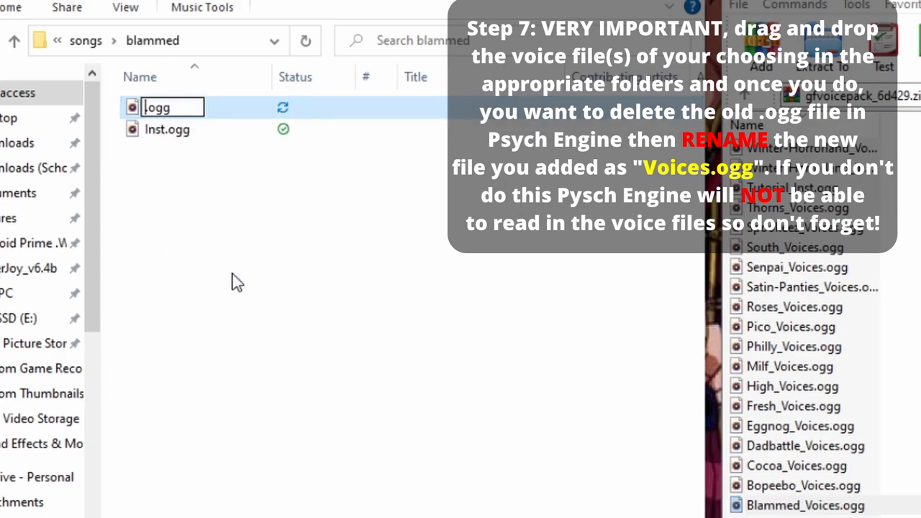
type("Voices")
key("Return")
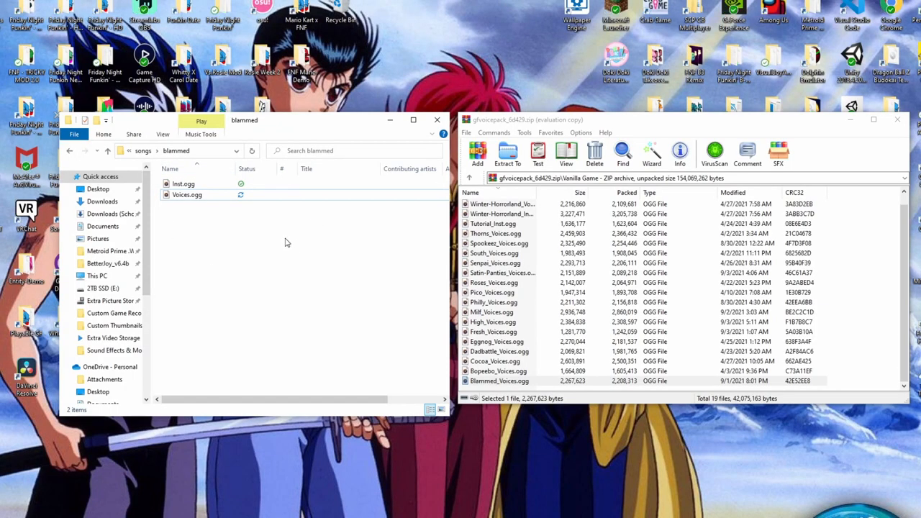
From songs, recheck the blammed folder, then go into the bopeebo folder.
left_click(106, 151)
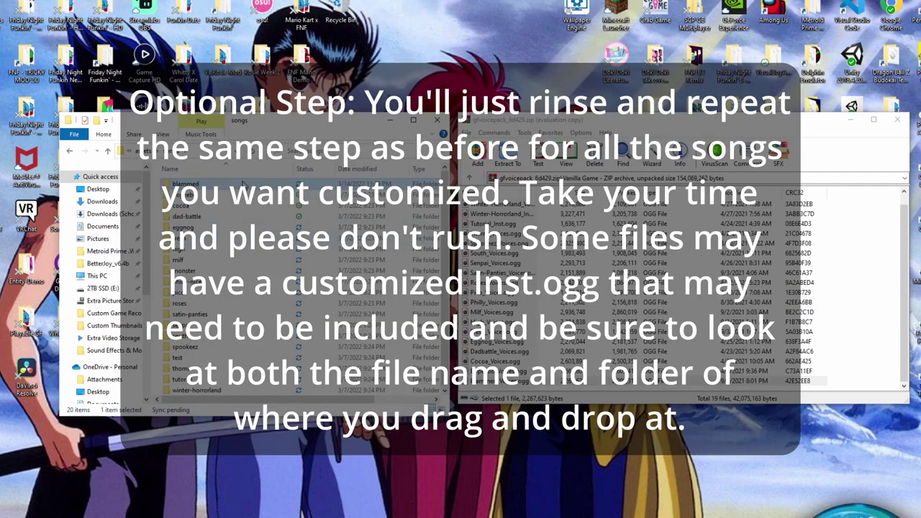
double_click(187, 184)
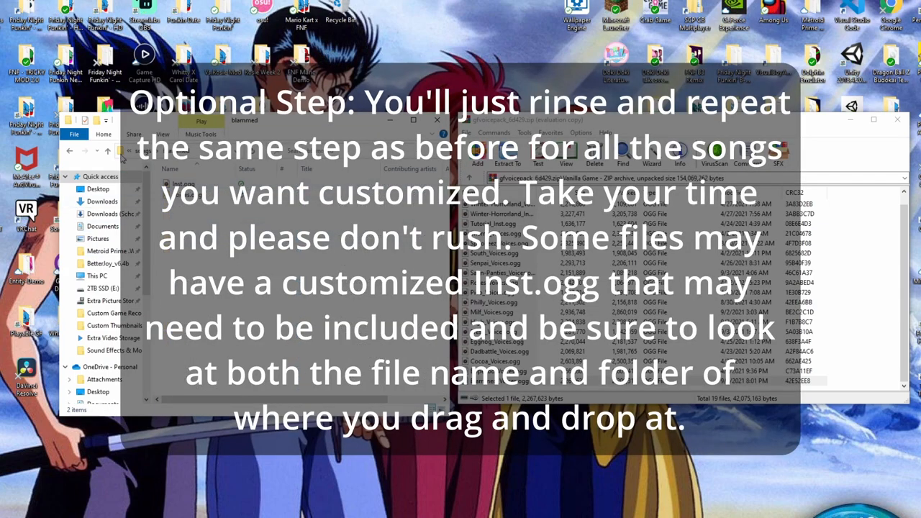
left_click(108, 152)
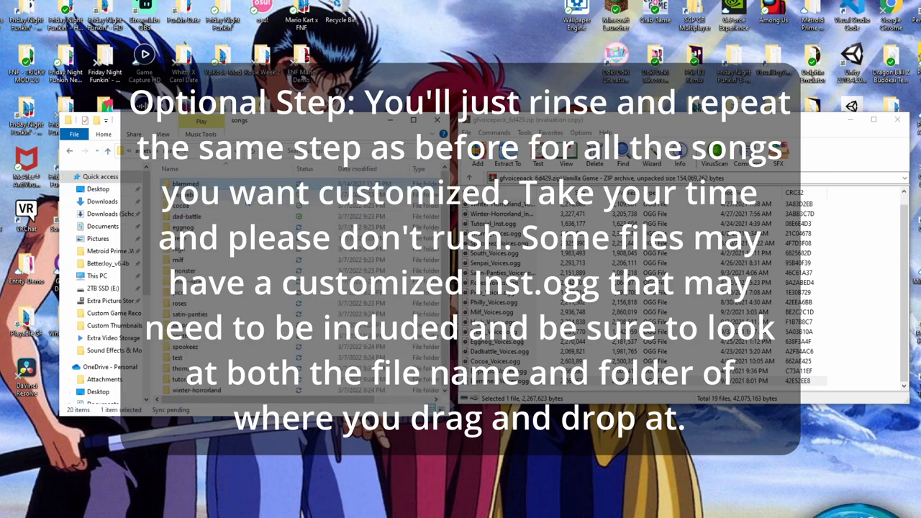
double_click(182, 184)
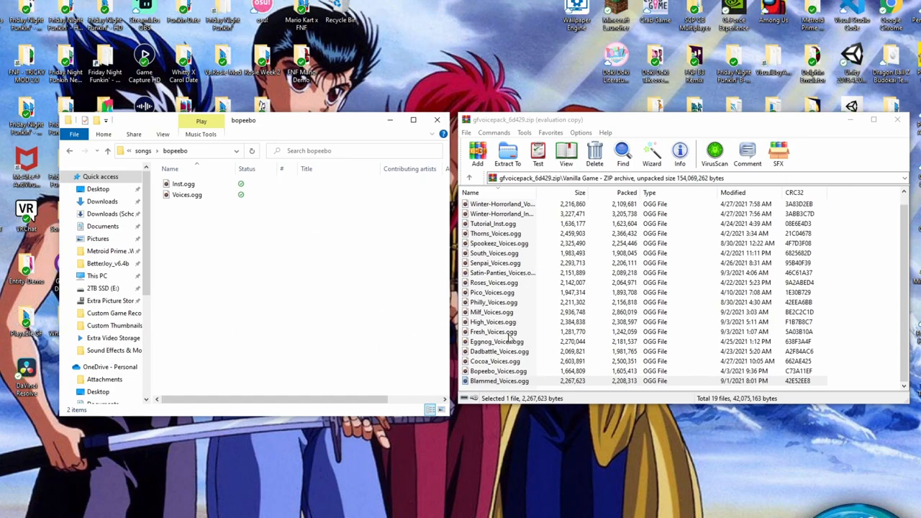
Copy Bopeebo_Voices.ogg from the archive into bopeebo and delete the old Voices.ogg.
left_click_drag(498, 371, 187, 216)
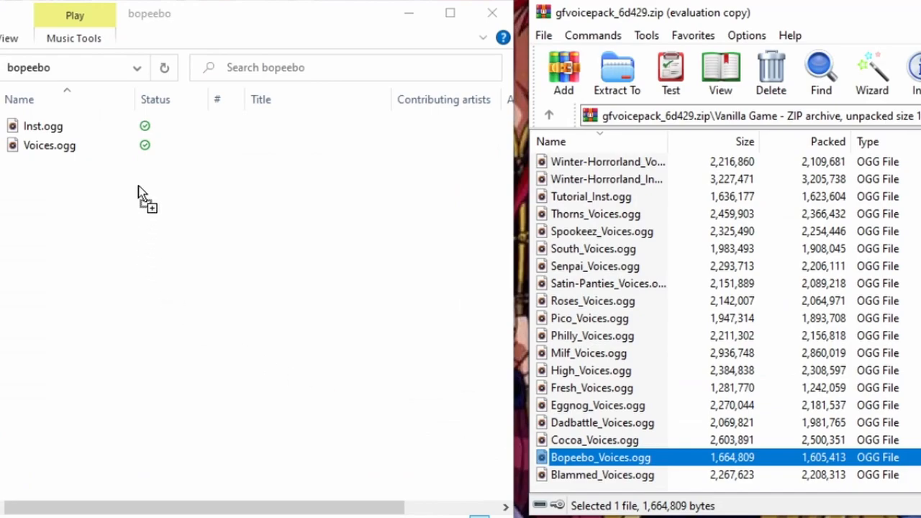
left_click_drag(134, 186, 134, 186)
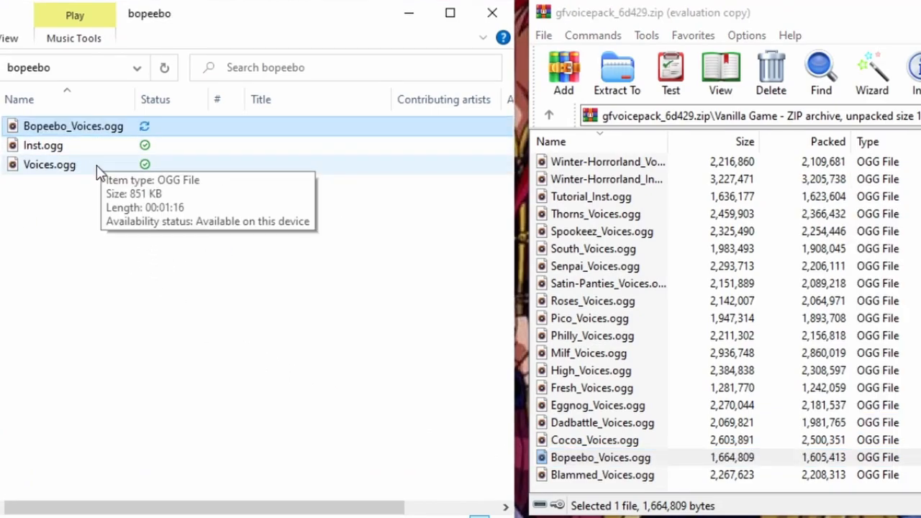
left_click(97, 165)
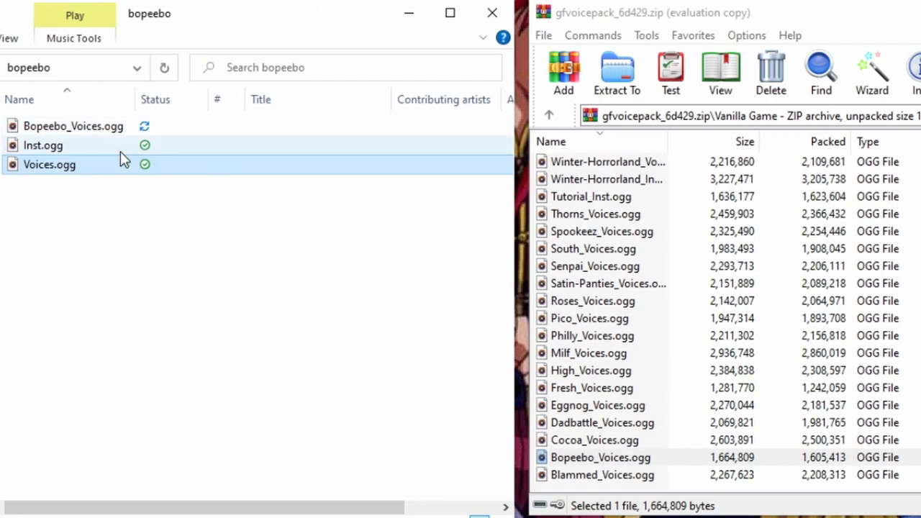
key("Delete")
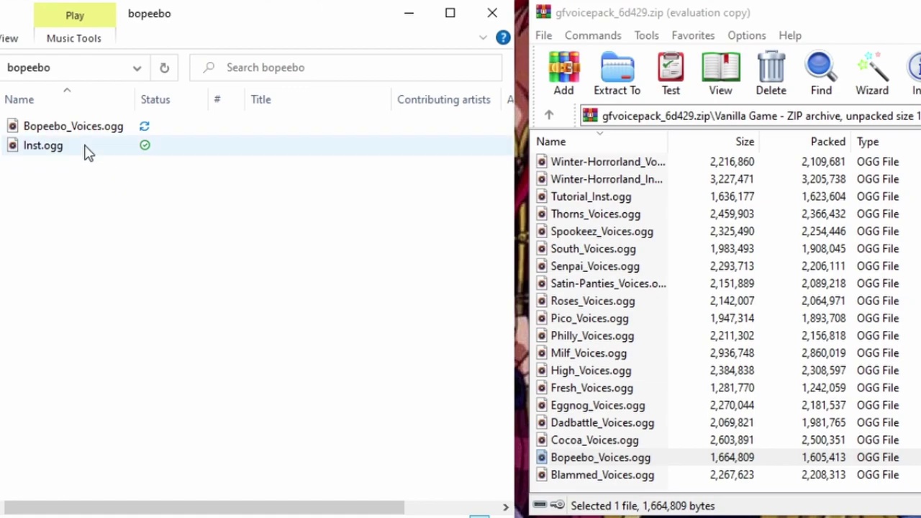
Rename Bopeebo_Voices.ogg to Voices.ogg.
right_click(96, 129)
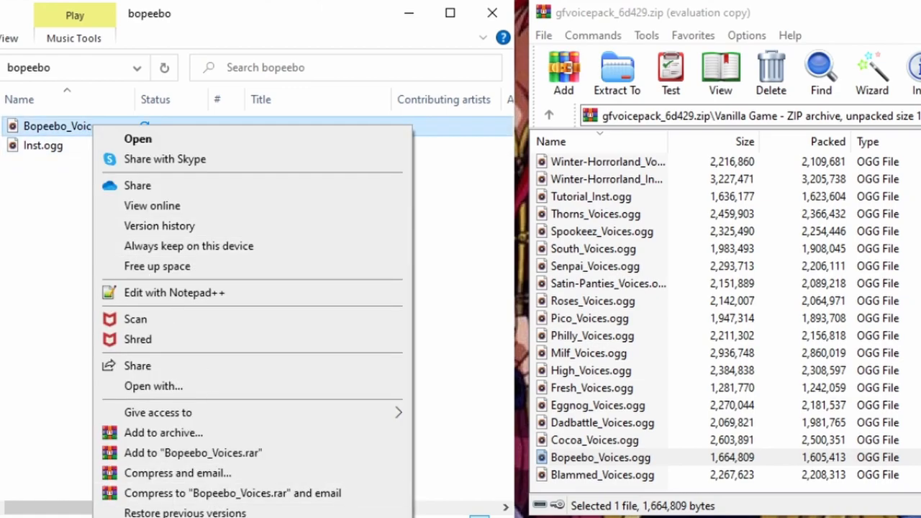
key("Escape")
left_click(75, 127)
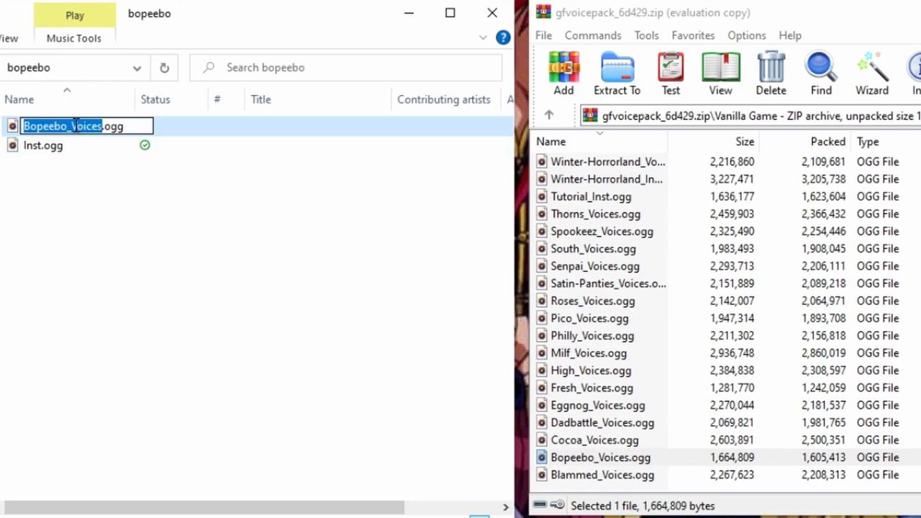
left_click(76, 126)
key("Home")
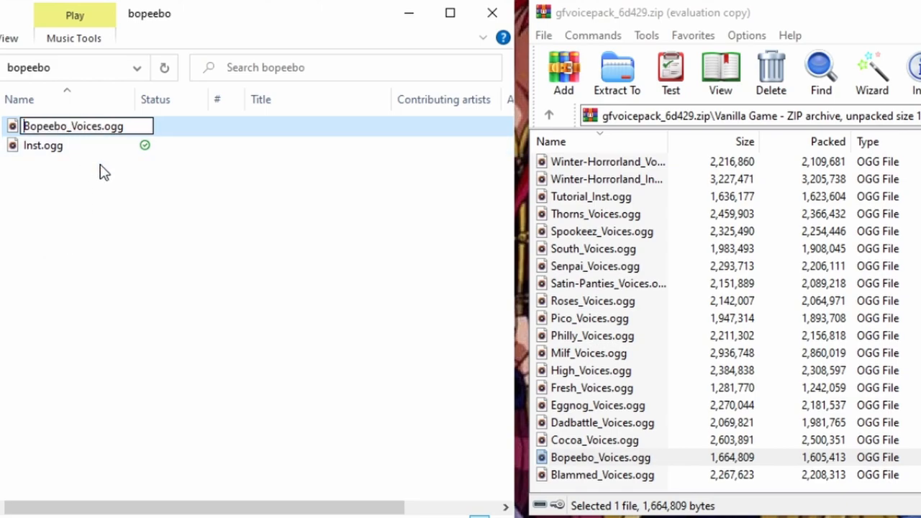
double_click(75, 127)
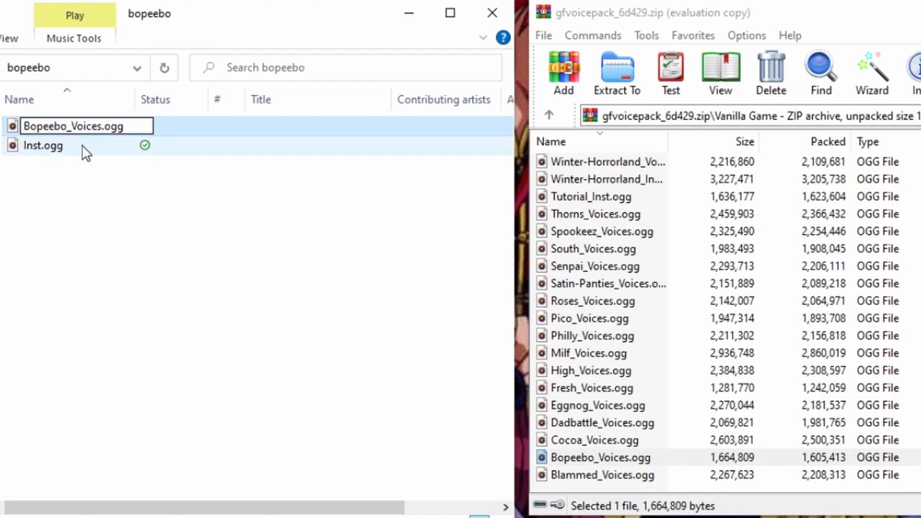
key("shift+End")
key("Delete")
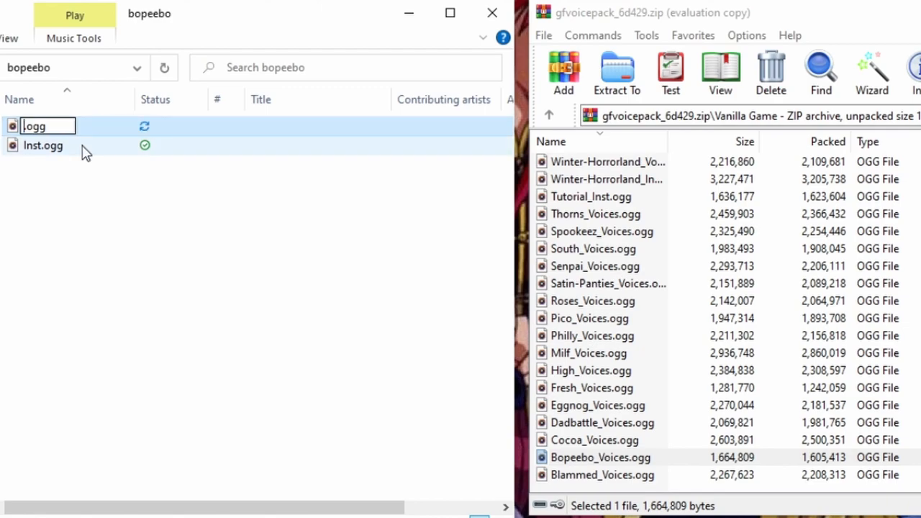
type("Voices")
key("Return")
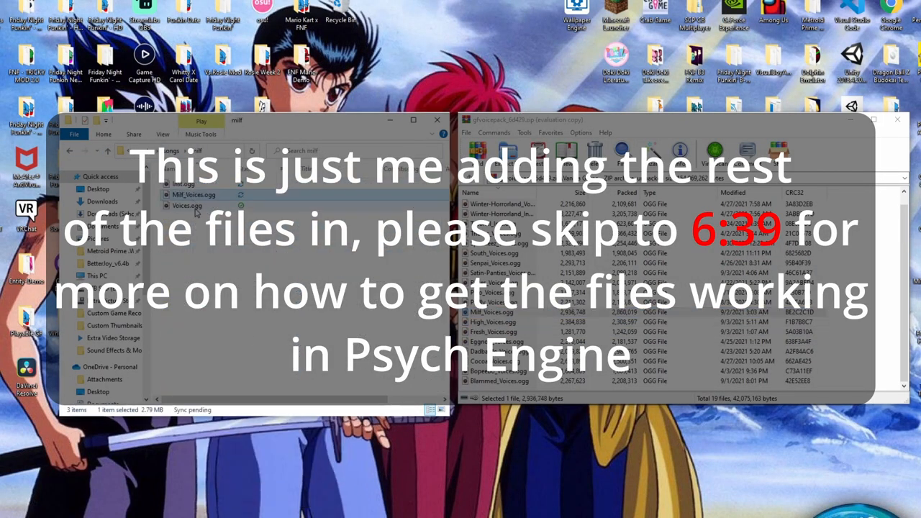
Delete the old Voices.ogg from the milf folder, leaving Milf_Voices.ogg.
key("Delete")
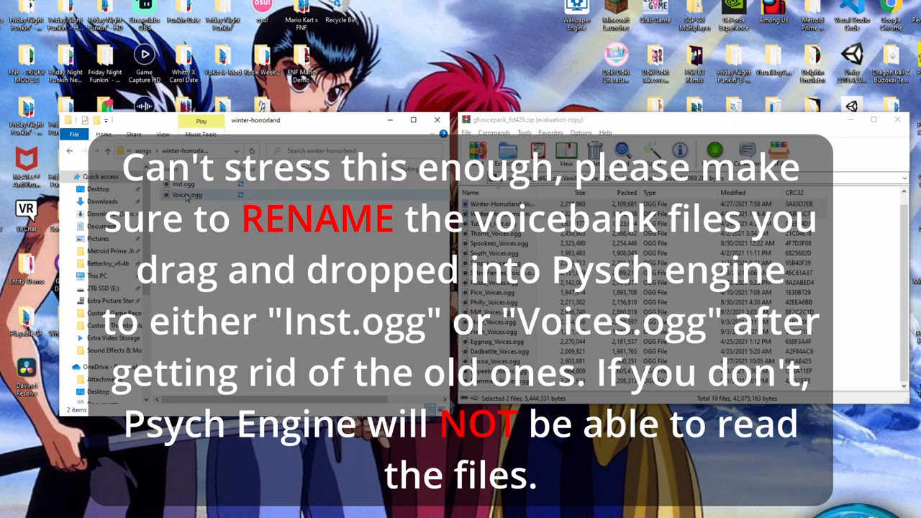
left_click(288, 195)
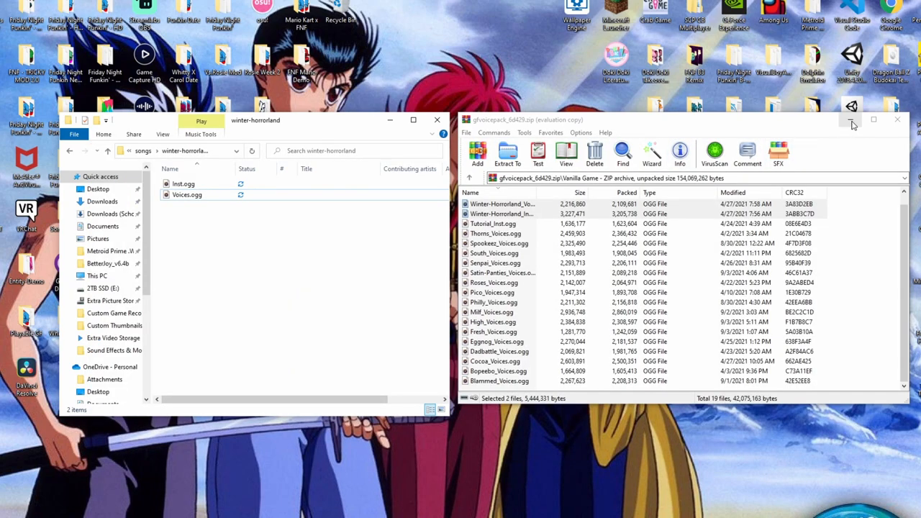
Close the WinRAR archive and go up to the PsychEngine folder.
left_click(852, 124)
left_click_drag(213, 120, 310, 122)
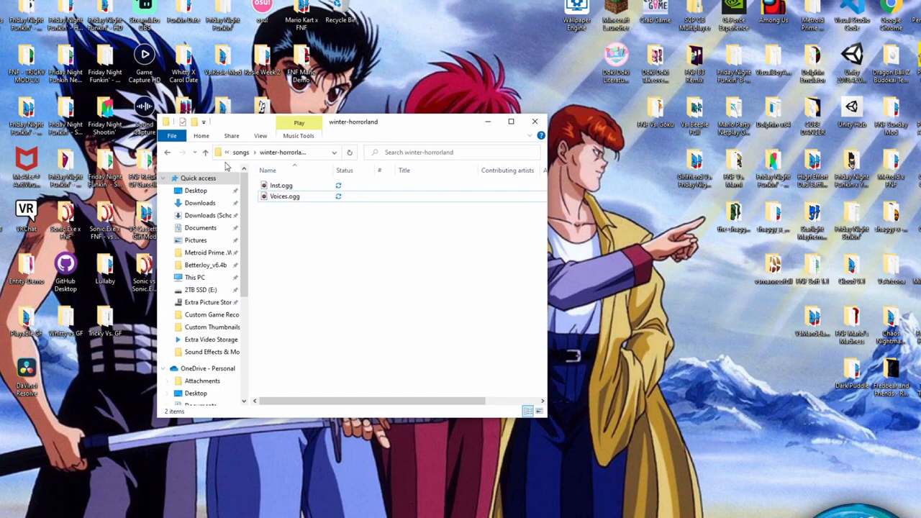
left_click(205, 153)
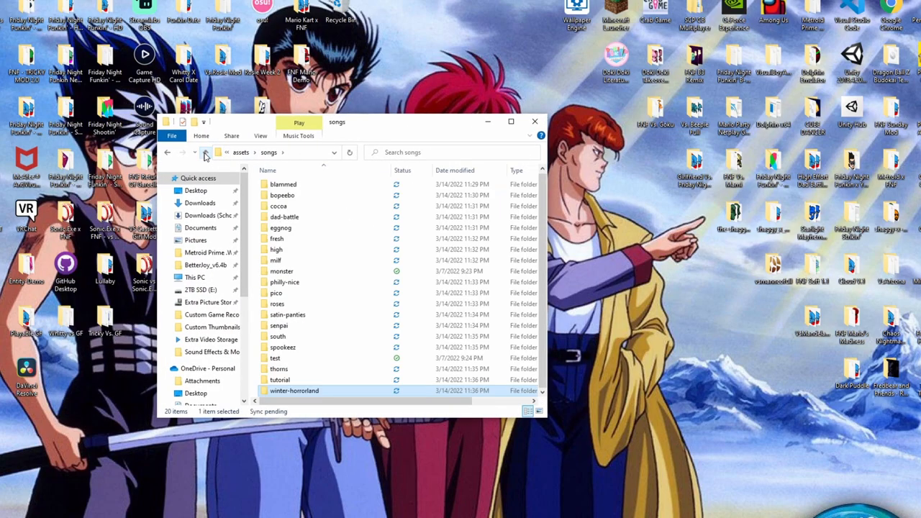
left_click(205, 154)
left_click(205, 154)
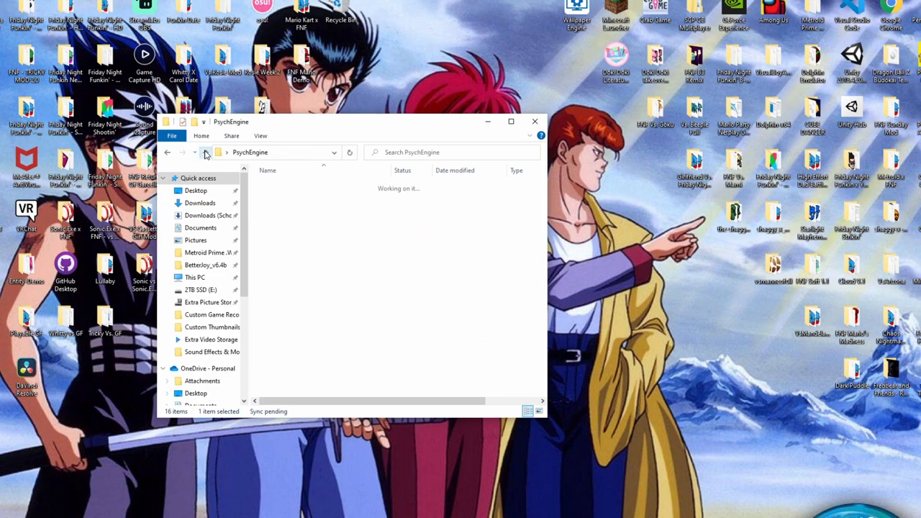
Launch PsychEngine.exe and close the Explorer window.
left_click(291, 283)
double_click(315, 288)
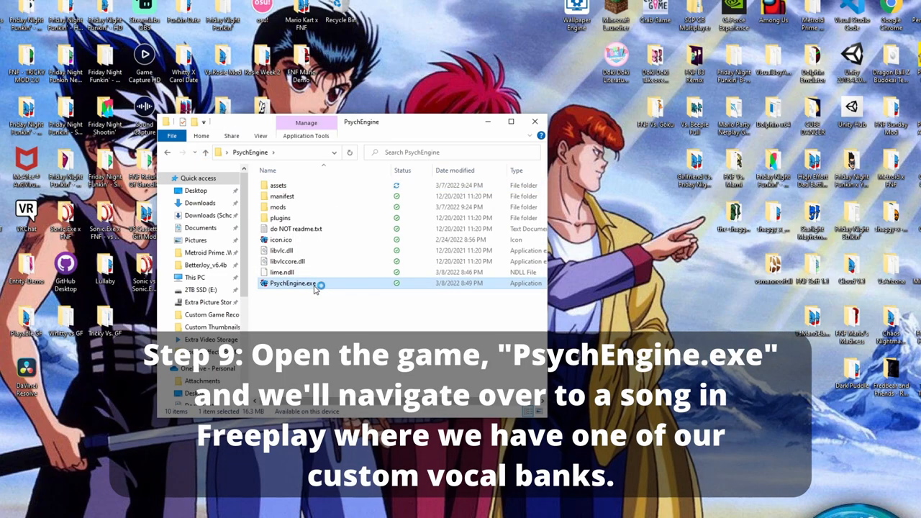
left_click(488, 122)
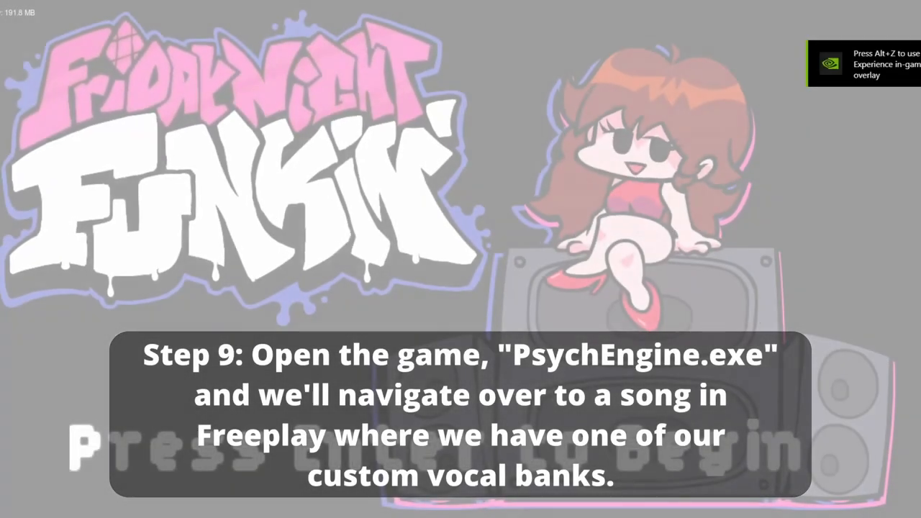
Enter Free Play from the title screen and choose Fresh on Hard difficulty.
key("Return")
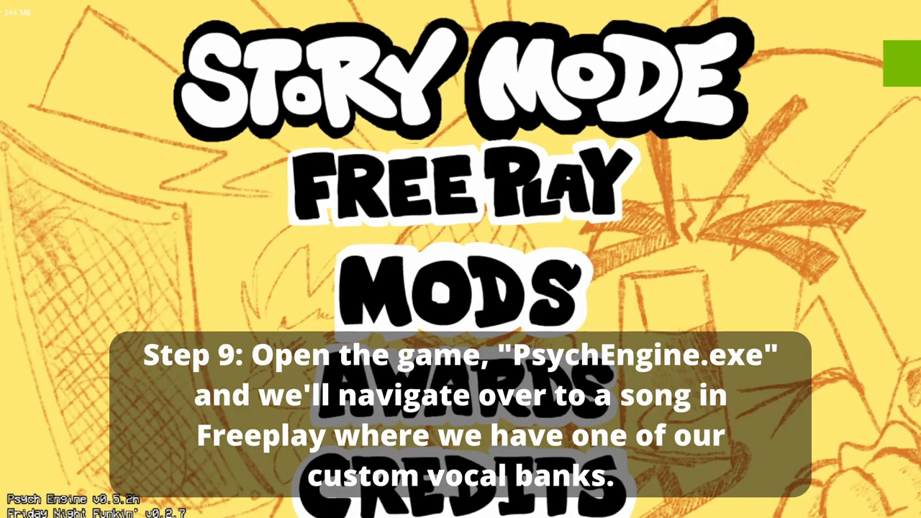
key("XF86AudioLowerVolume")
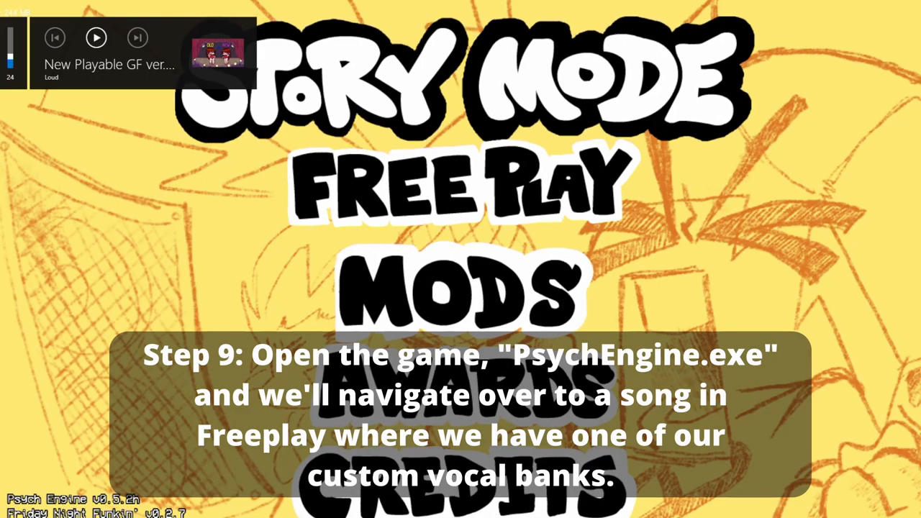
key("Down")
key("Return")
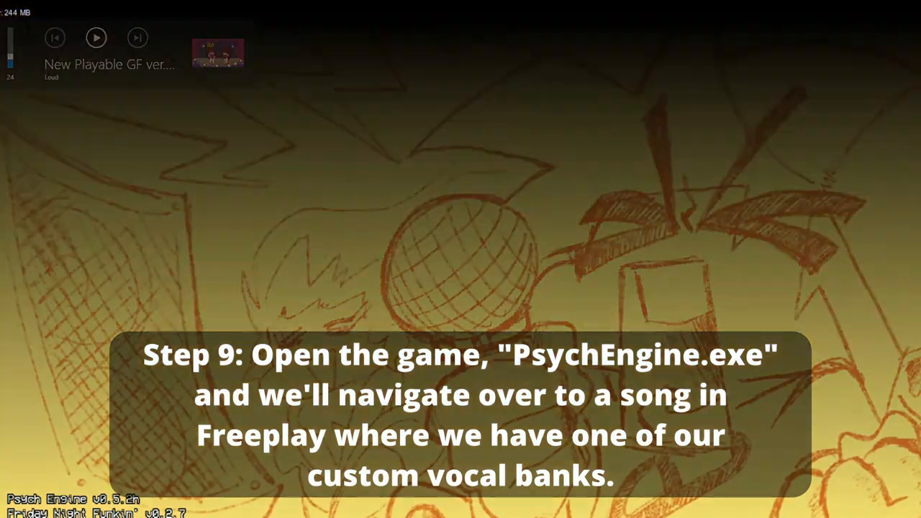
key("Down")
key("Down")
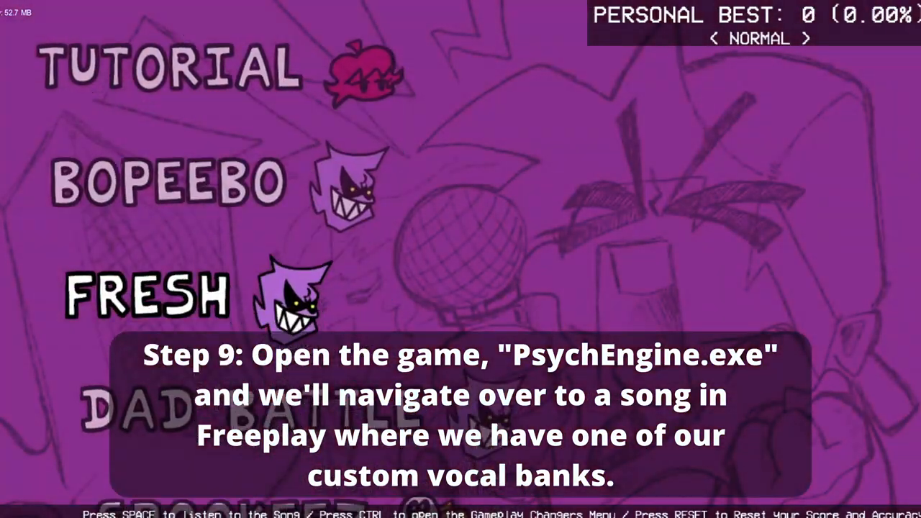
key("Right")
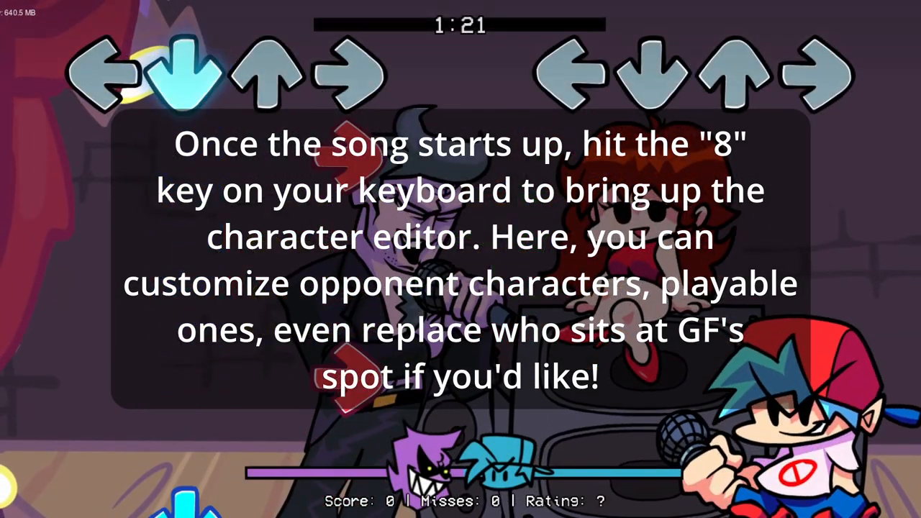
Open the character editor with the 8 key while Fresh is playing.
key("8")
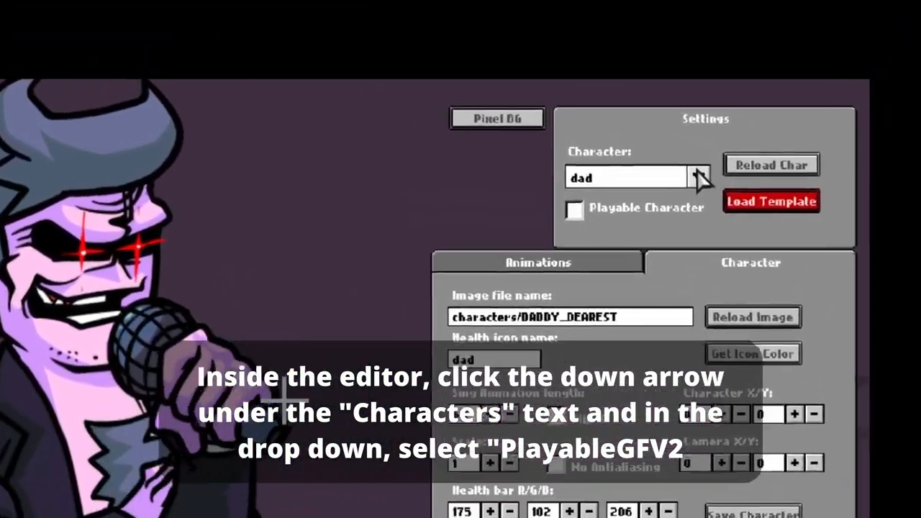
Load PlayableGFV2 from the Character dropdown and tick Playable Character.
left_click(697, 179)
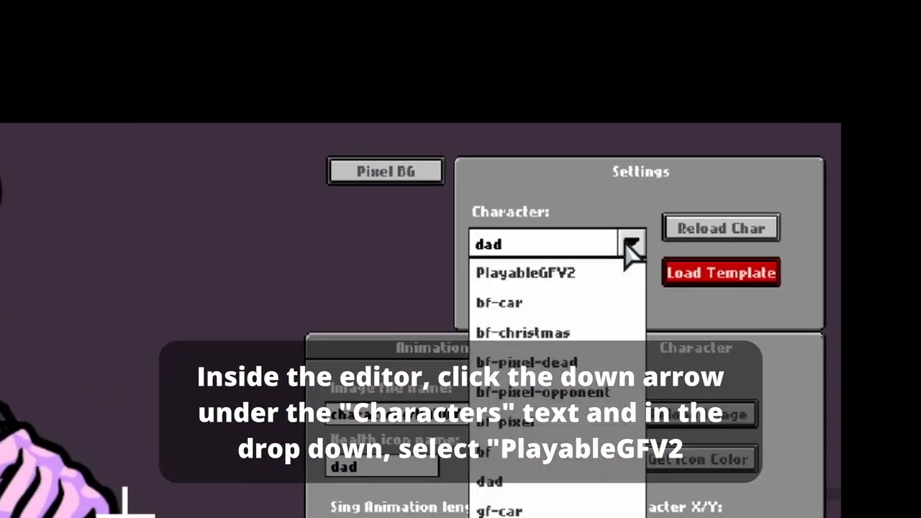
left_click(558, 273)
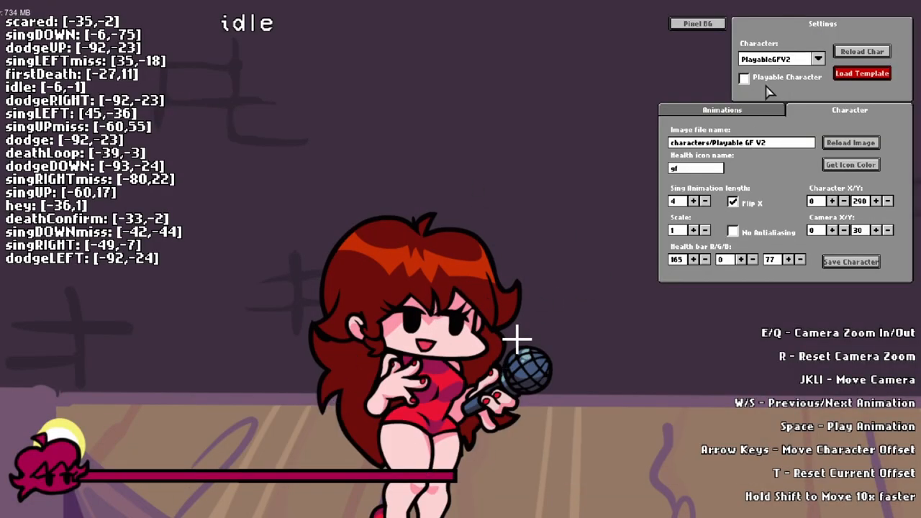
left_click(818, 58)
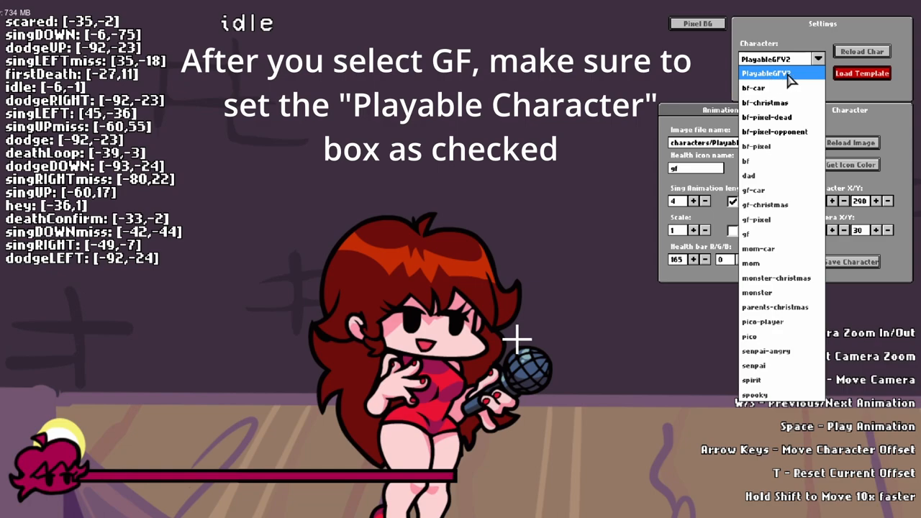
left_click(790, 75)
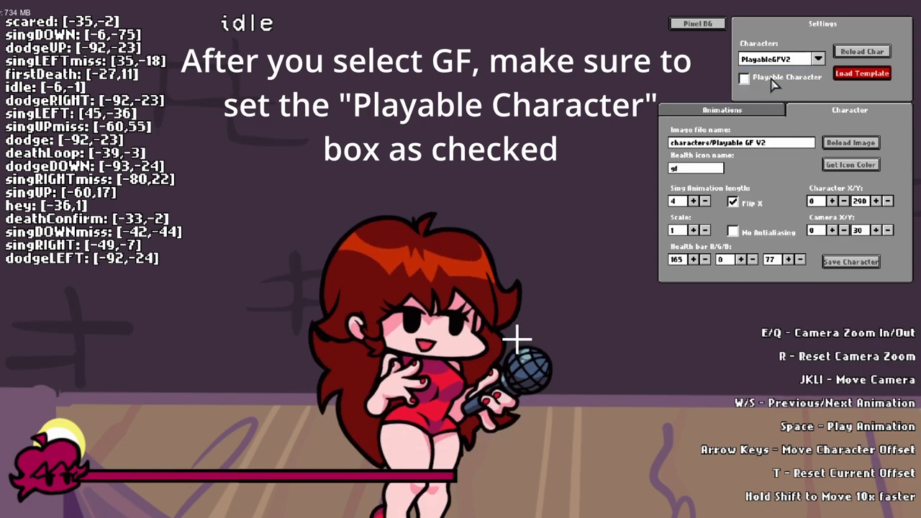
left_click(745, 78)
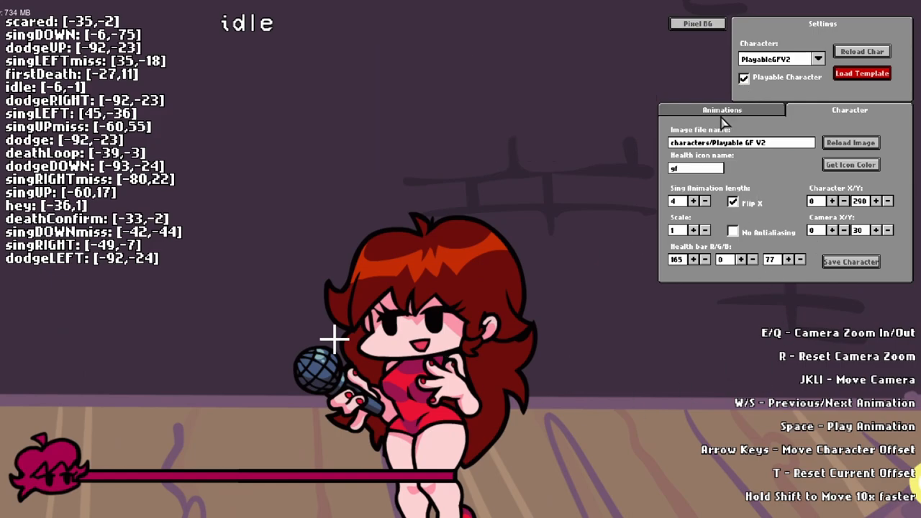
left_click(724, 114)
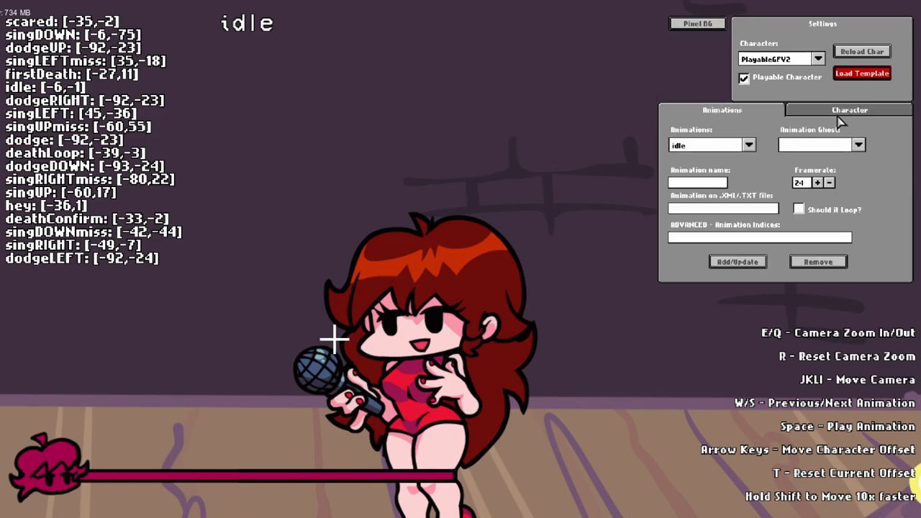
left_click(842, 113)
left_click(724, 110)
left_click(846, 112)
left_click(741, 110)
left_click(838, 111)
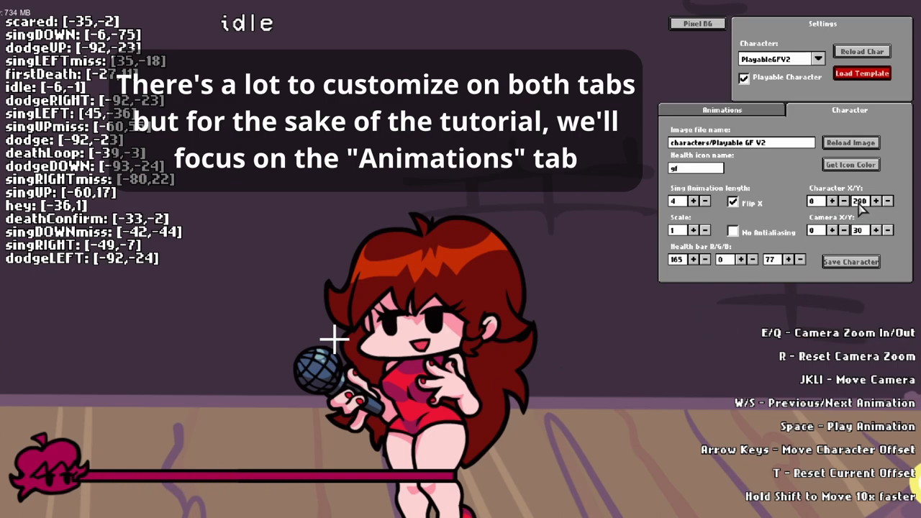
left_click(832, 201)
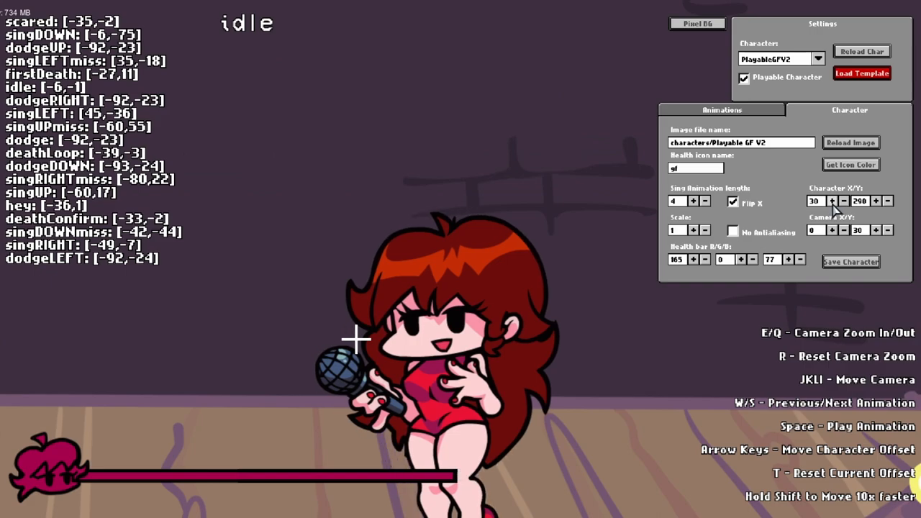
left_click(832, 201)
left_click(844, 202)
left_click(843, 201)
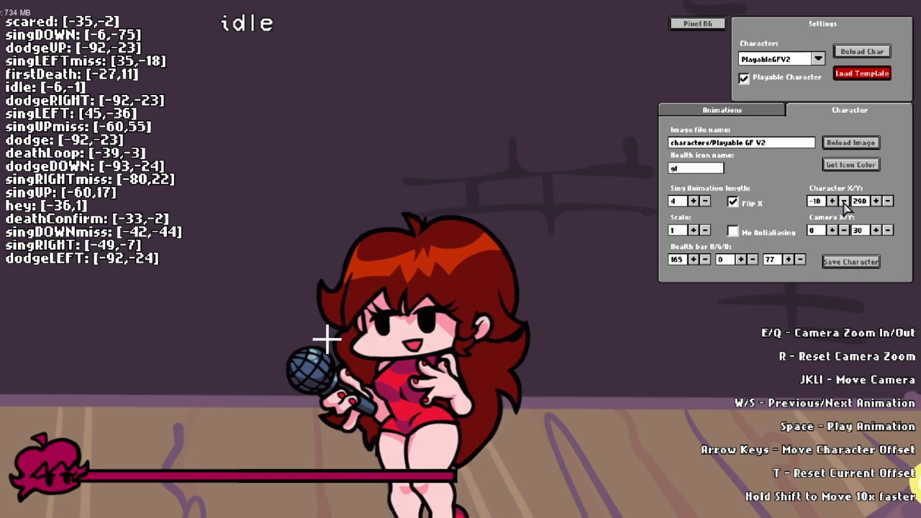
left_click(832, 202)
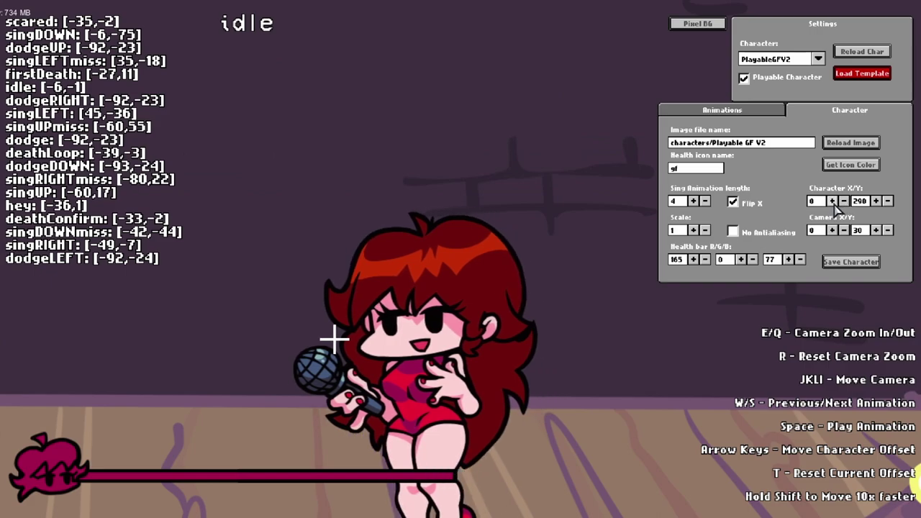
left_click(875, 202)
left_click(887, 202)
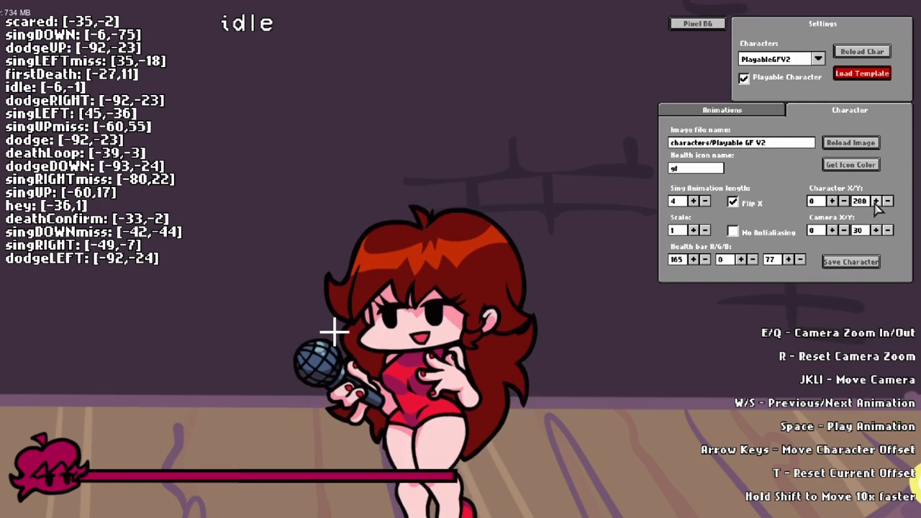
left_click(875, 202)
left_click(887, 201)
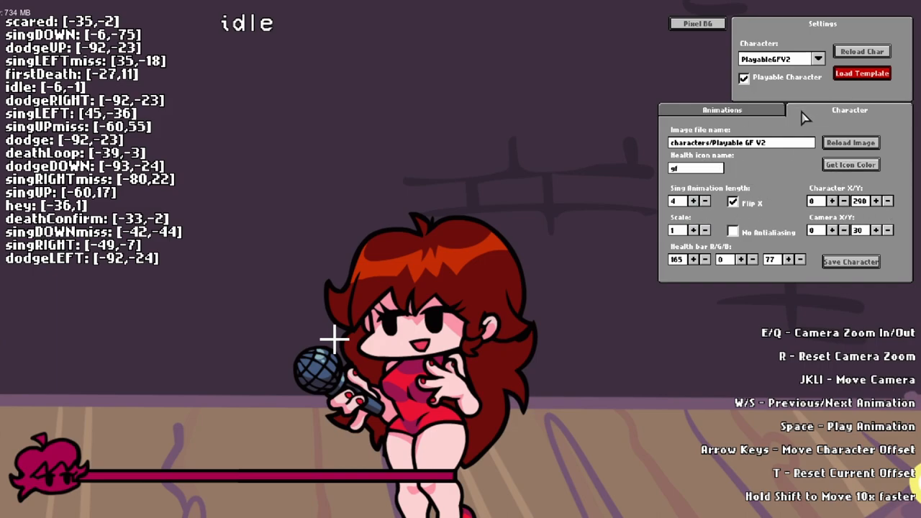
In the Animations settings, add the idle animation to PlayableGFV2's data.
left_click(731, 109)
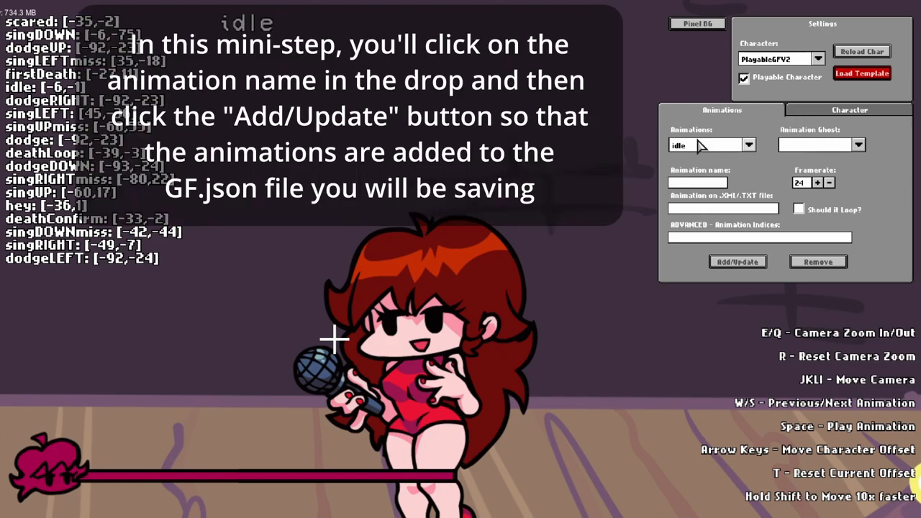
left_click(741, 148)
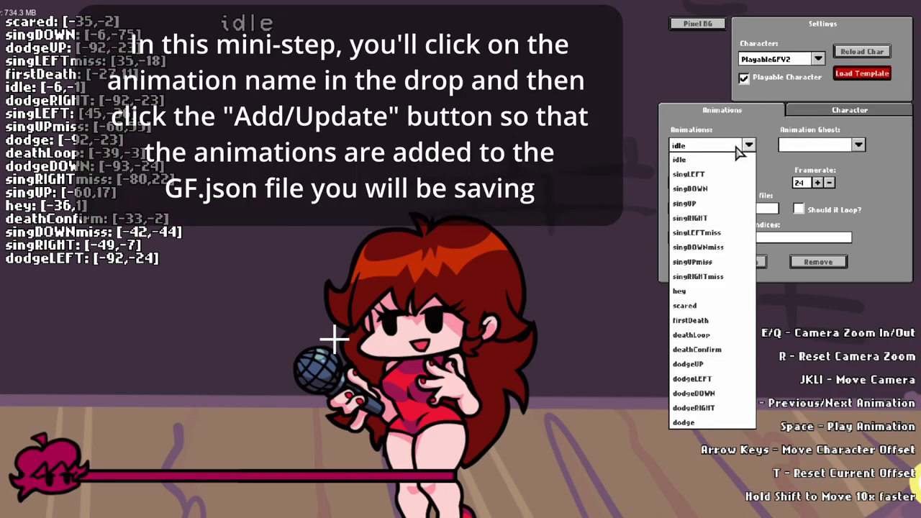
left_click(680, 159)
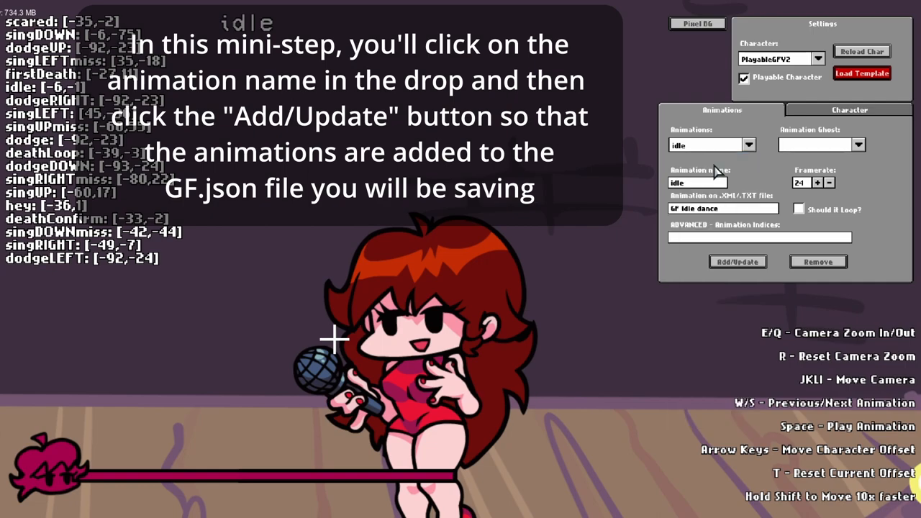
left_click(748, 145)
left_click(680, 159)
left_click(727, 261)
Add the singLEFT, singDOWN, singUP and singRIGHT animations.
left_click(748, 145)
left_click(691, 159)
left_click(737, 262)
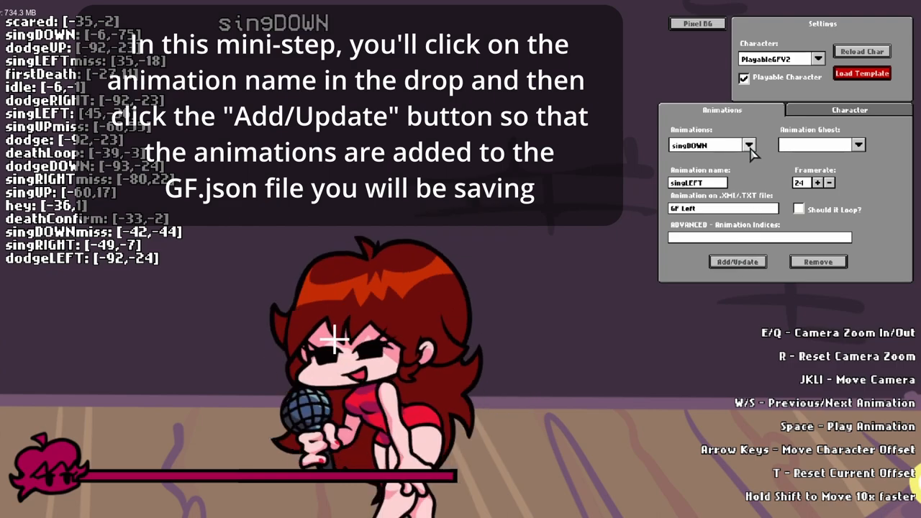
left_click(748, 145)
left_click(690, 159)
left_click(738, 262)
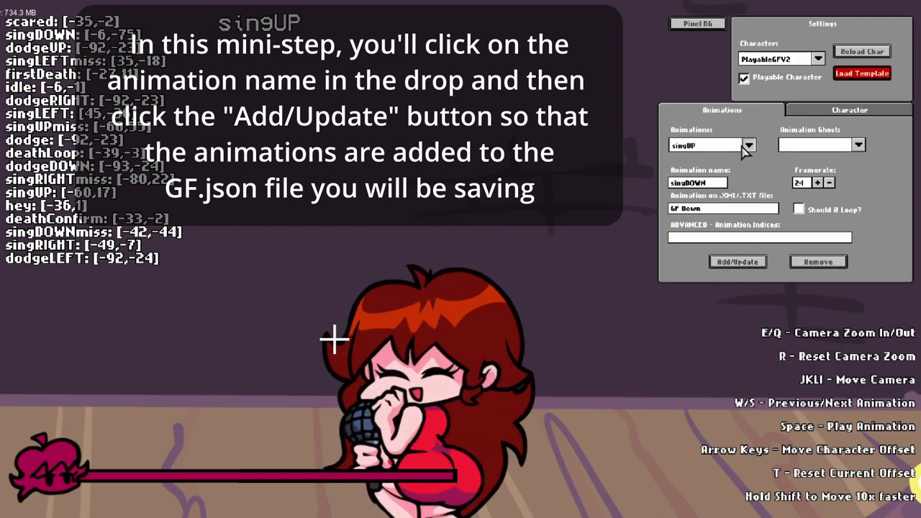
left_click(748, 145)
left_click(691, 159)
left_click(737, 262)
left_click(748, 146)
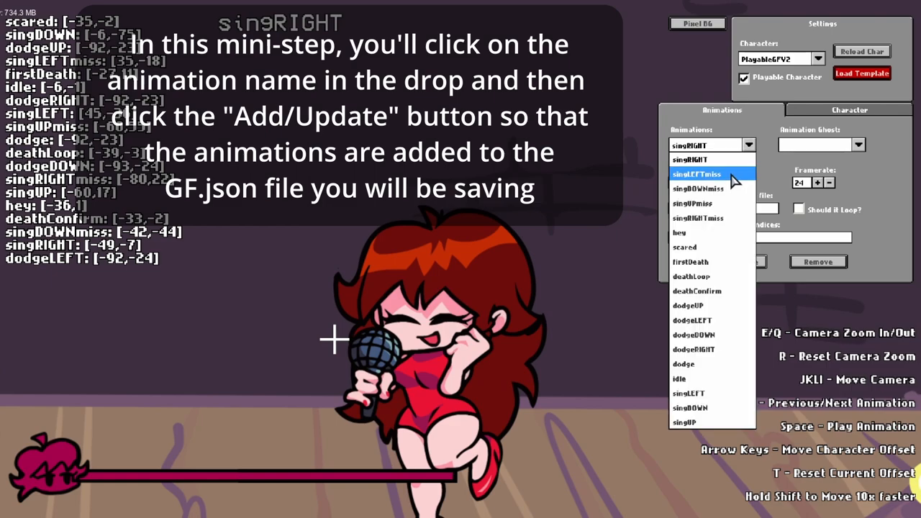
left_click(690, 173)
Add the singLEFTmiss, singDOWNmiss, singUPmiss and singRIGHTmiss animations.
left_click(738, 262)
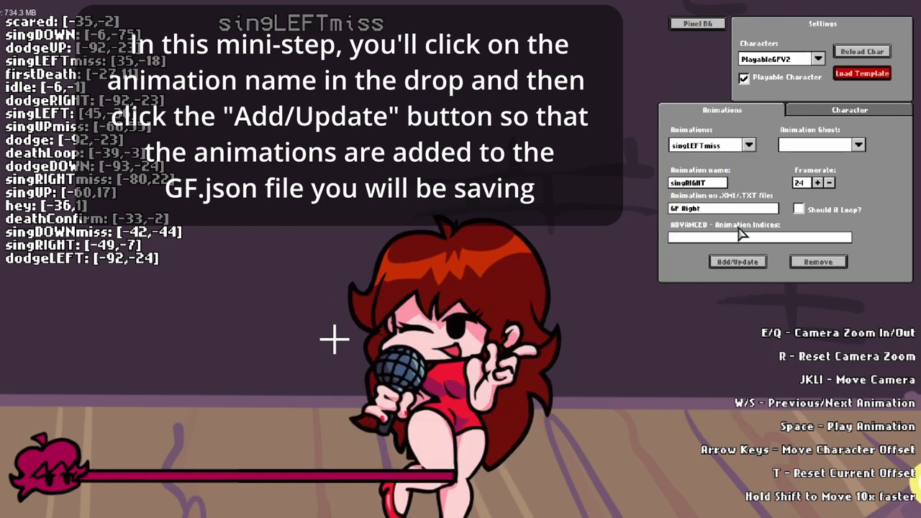
left_click(748, 145)
left_click(690, 173)
left_click(737, 262)
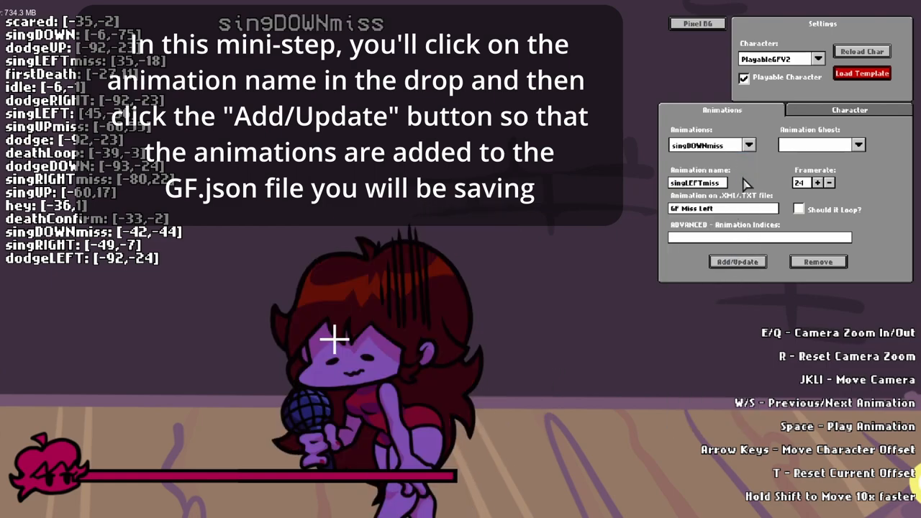
left_click(748, 145)
left_click(691, 159)
left_click(738, 262)
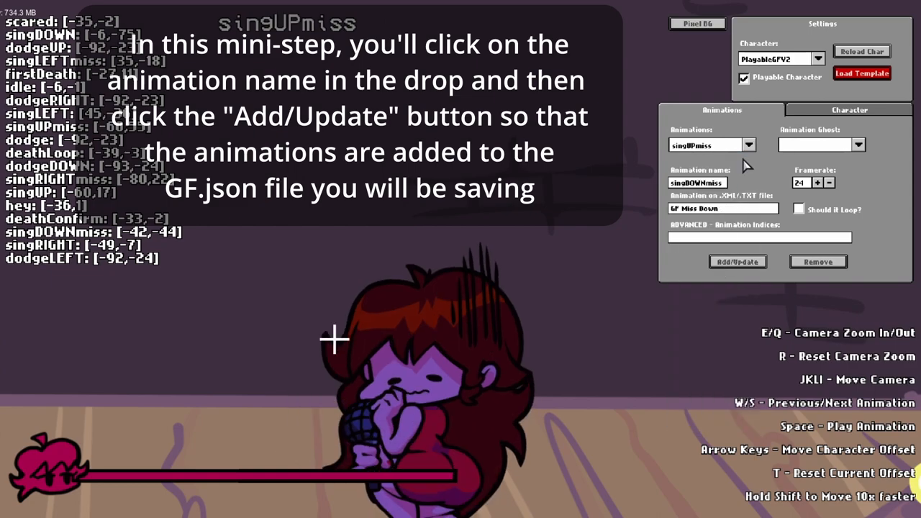
left_click(748, 146)
left_click(691, 166)
left_click(725, 264)
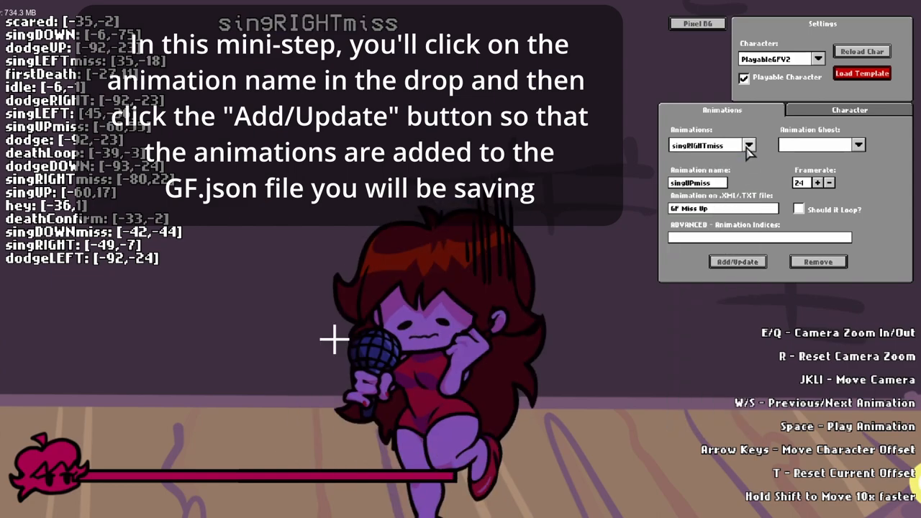
left_click(749, 146)
left_click(690, 165)
Add the hey, scared, firstDeath, deathLoop and deathConfirm animations.
left_click(737, 261)
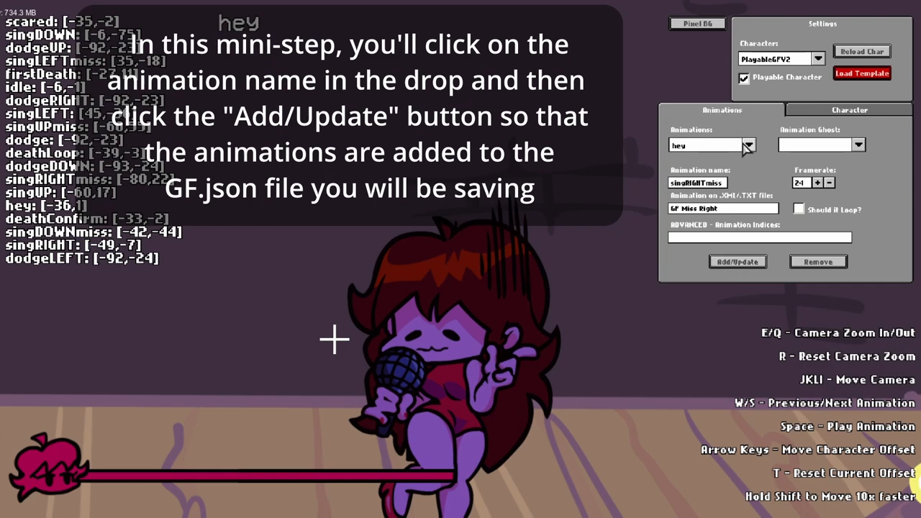
left_click(749, 145)
left_click(691, 166)
left_click(737, 262)
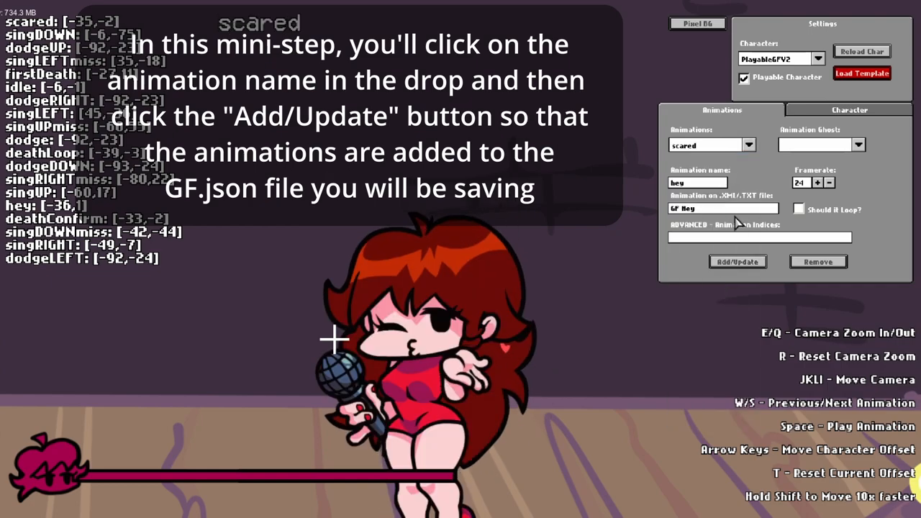
left_click(748, 146)
left_click(690, 165)
left_click(725, 263)
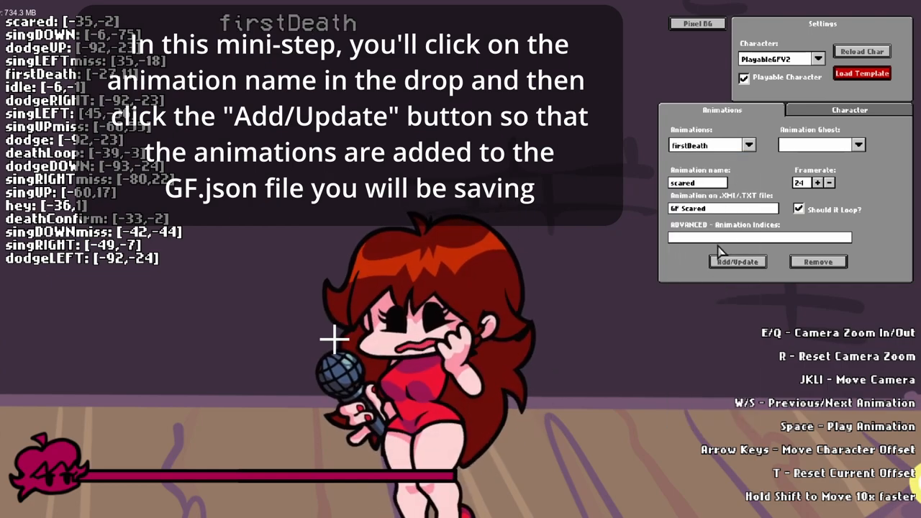
left_click(748, 145)
left_click(691, 165)
left_click(737, 262)
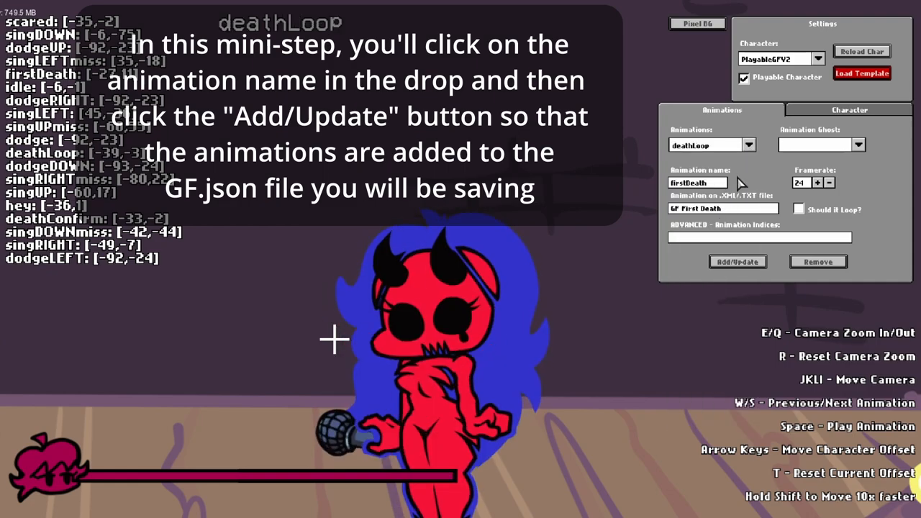
left_click(748, 145)
left_click(691, 160)
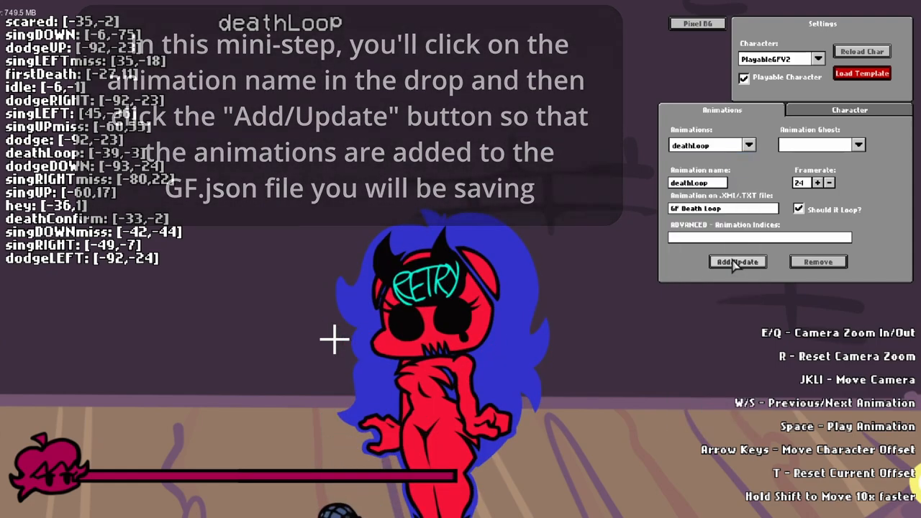
left_click(738, 262)
left_click(749, 146)
left_click(697, 159)
Add dodgeUP, dodgeLEFT, dodgeDOWN and dodgeRIGHT from GF Dodge, then return the preview to idle.
left_click(737, 262)
left_click(748, 146)
left_click(690, 159)
left_click(737, 262)
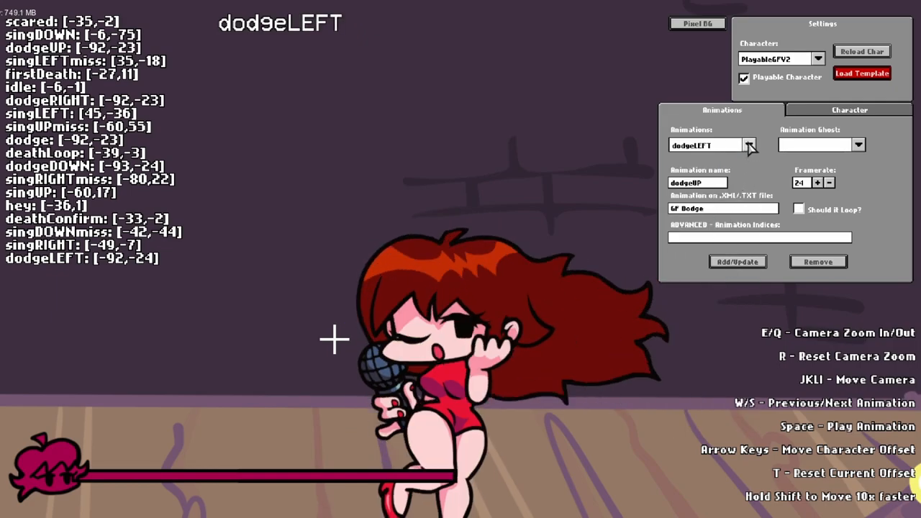
left_click(748, 145)
left_click(690, 160)
left_click(737, 261)
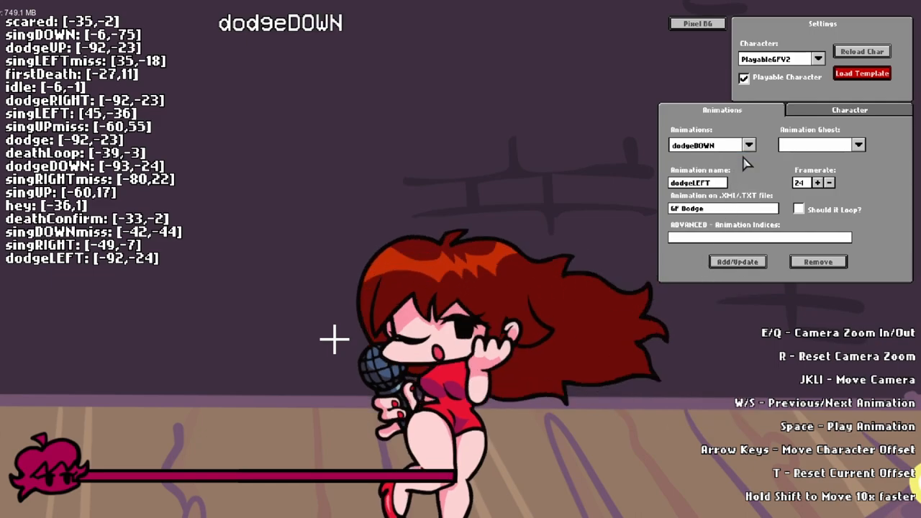
left_click(748, 145)
left_click(719, 160)
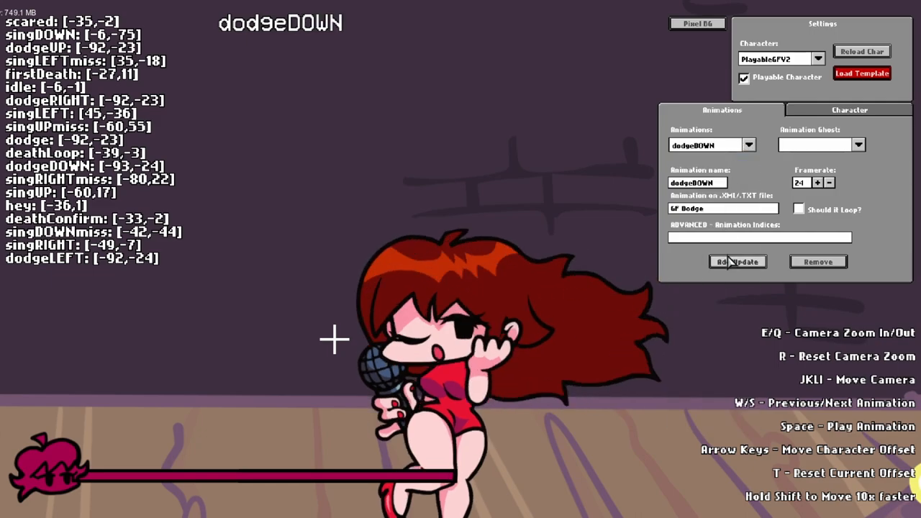
left_click(738, 262)
left_click(748, 145)
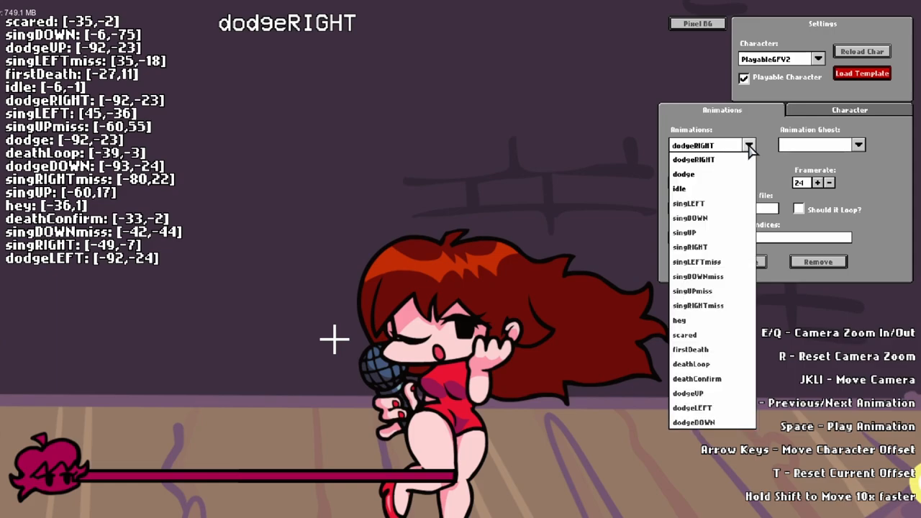
left_click(713, 159)
left_click(737, 262)
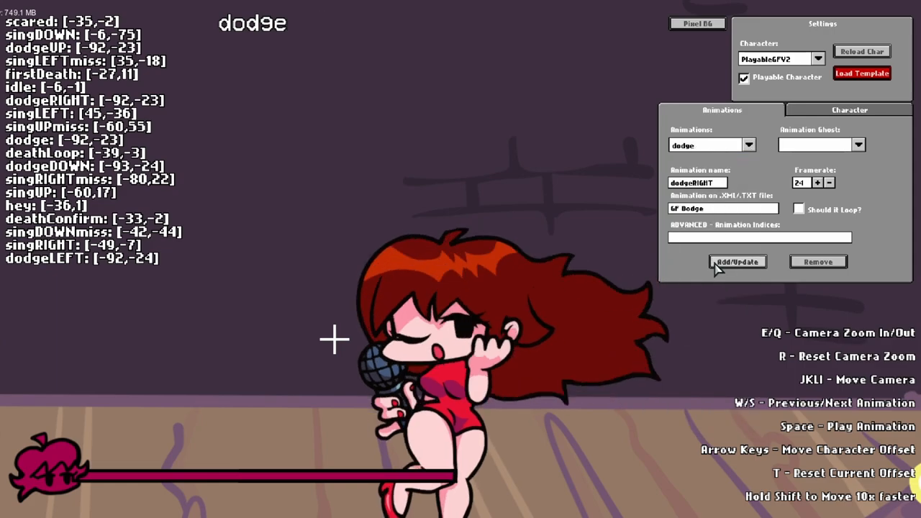
left_click(748, 145)
left_click(719, 174)
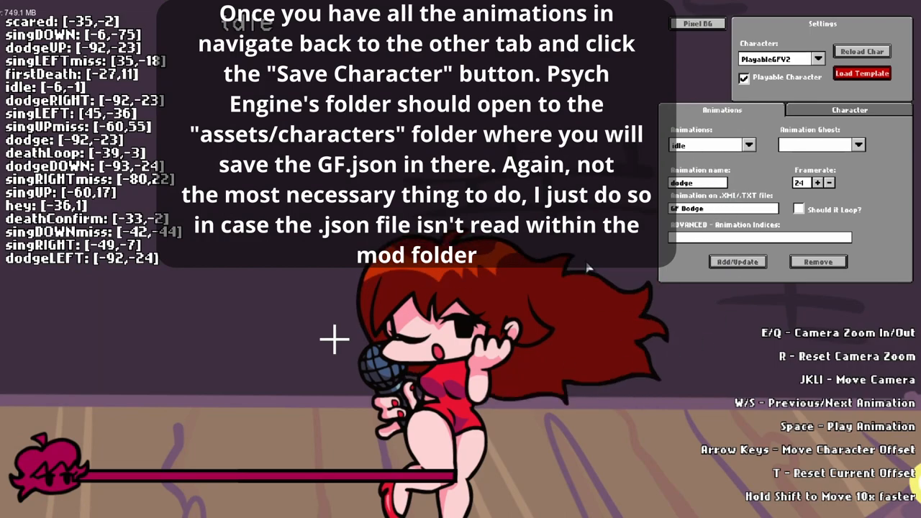
Save the character as PlayableGFV2.json in PsychEngine/assets/characters.
left_click(885, 110)
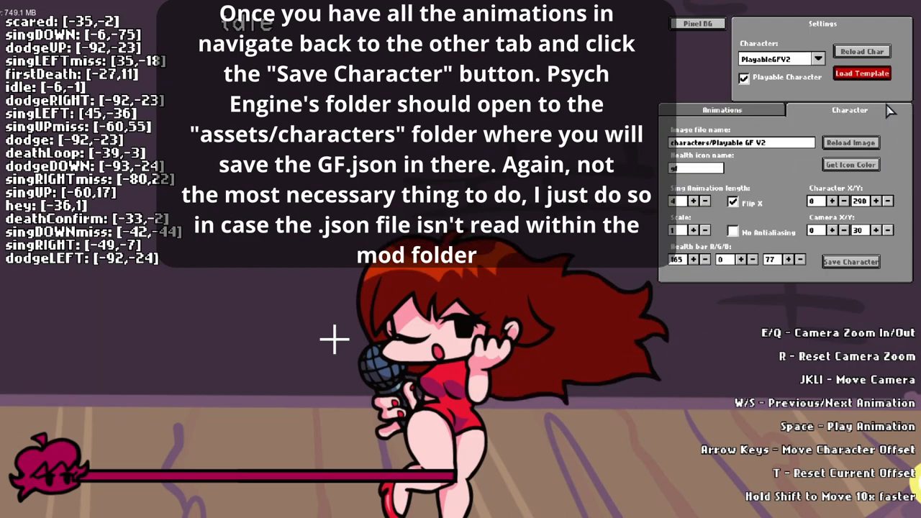
left_click(850, 261)
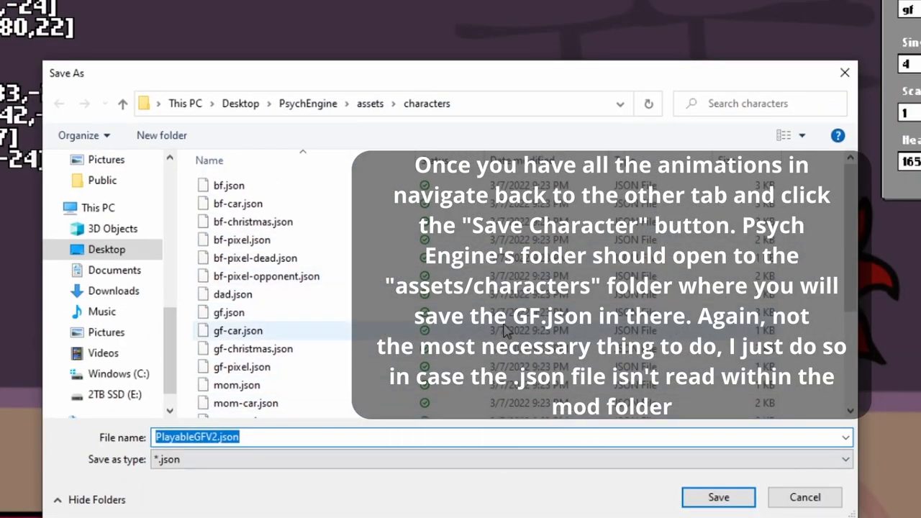
scroll(464, 330, "down", 3)
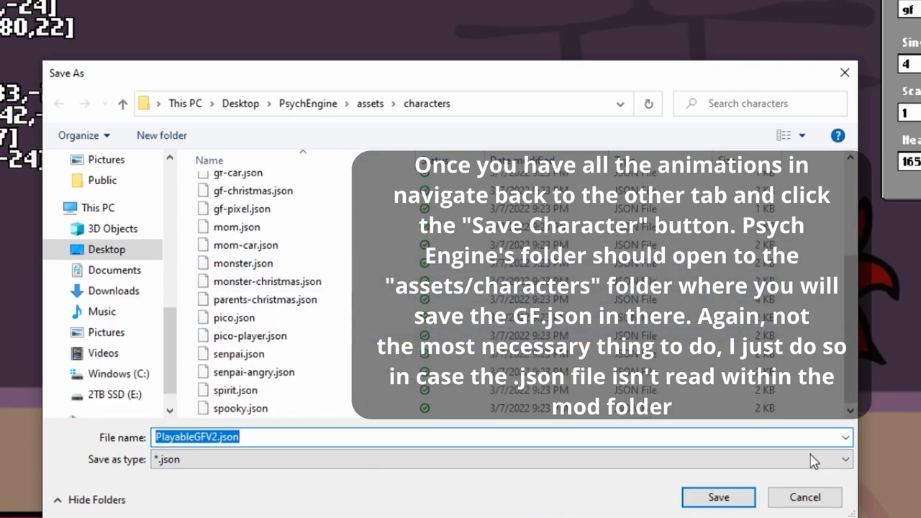
left_click(717, 497)
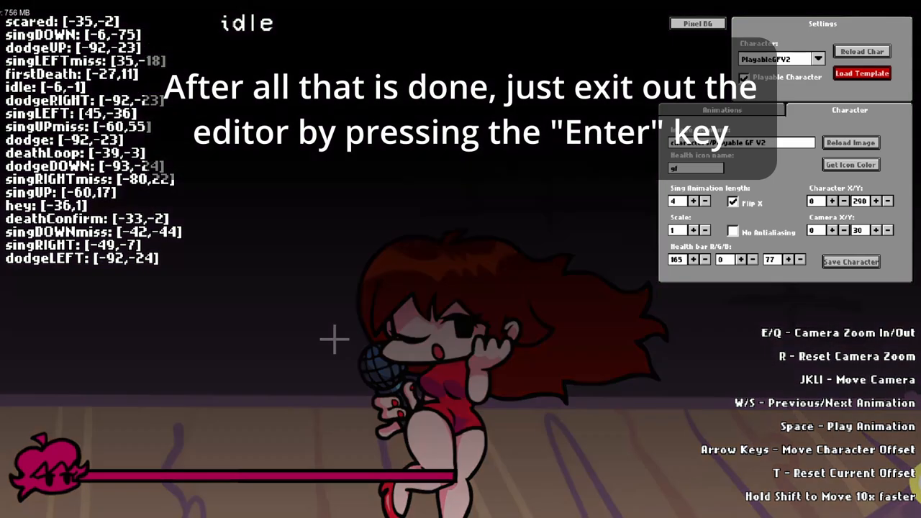
Leave the character editor, bring up Fresh's chart editor and set Boyfriend to PlayableGFV2 in Song settings.
key("Return")
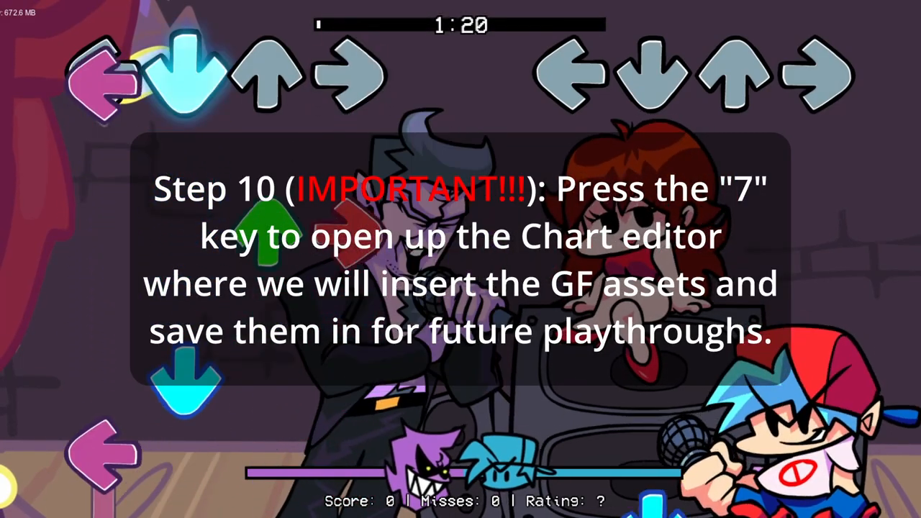
key("7")
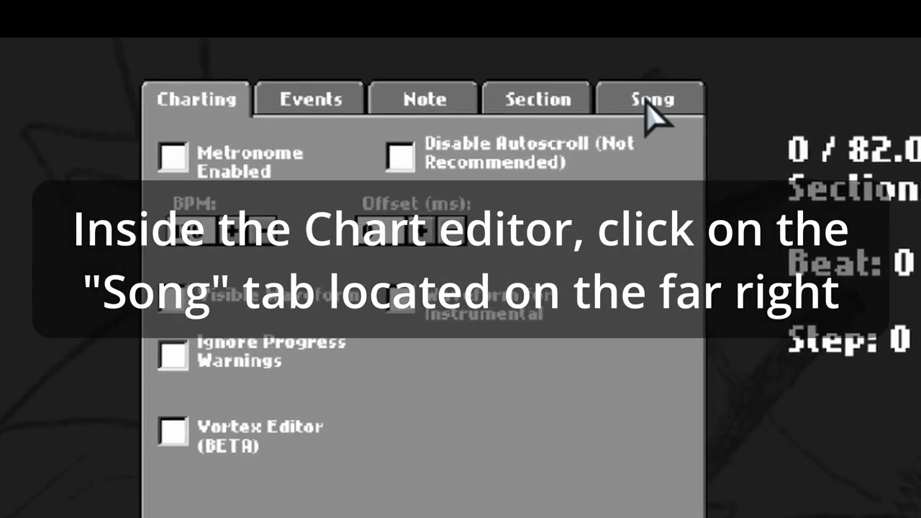
left_click(659, 78)
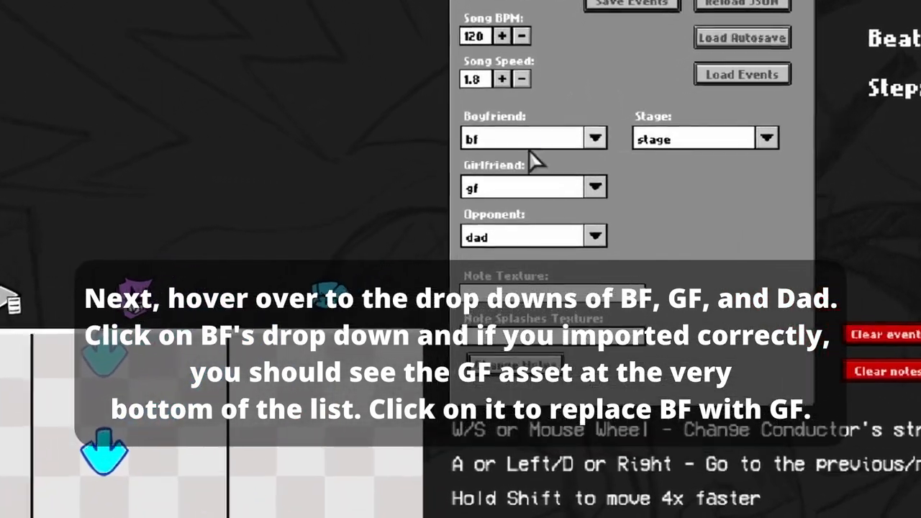
left_click(615, 134)
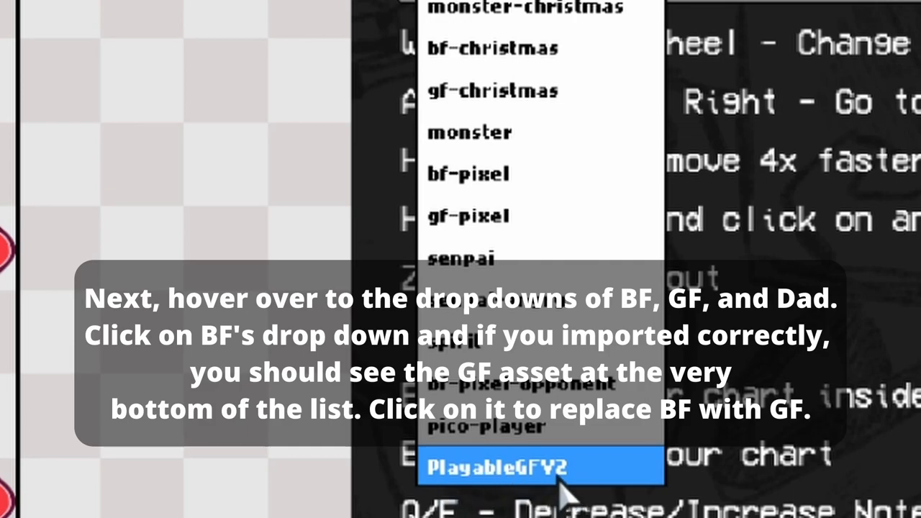
left_click(497, 466)
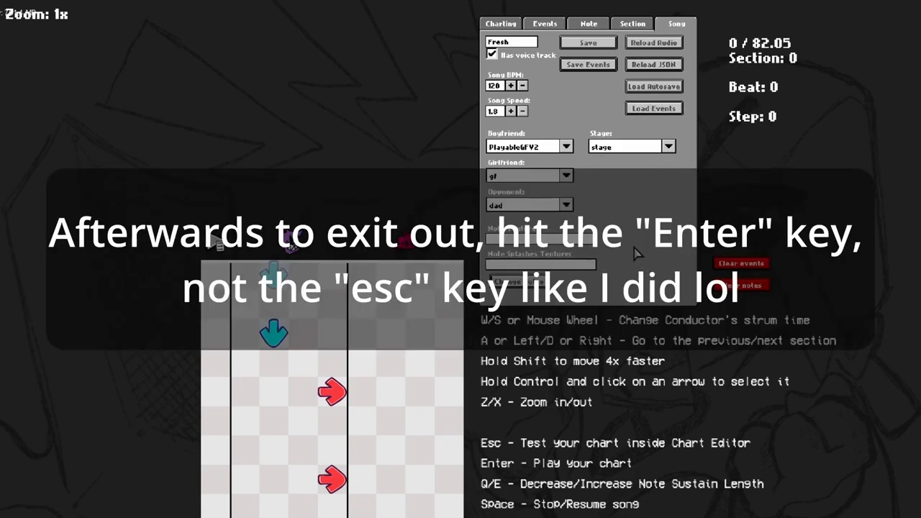
Start the chart test and hit the opening notes of Fresh with GF singing the player part.
key("Escape")
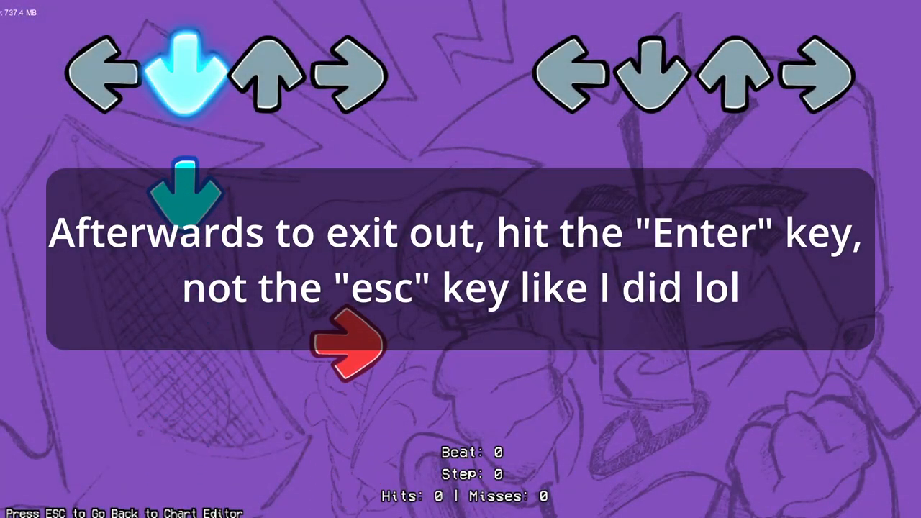
key("Escape")
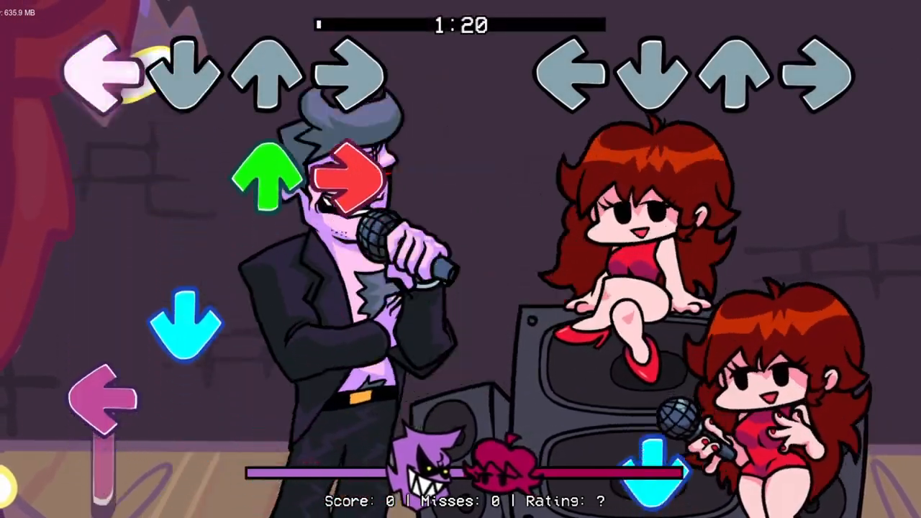
key("Down")
key("Down")
key("Right")
key("Right")
key("Up")
key("Down")
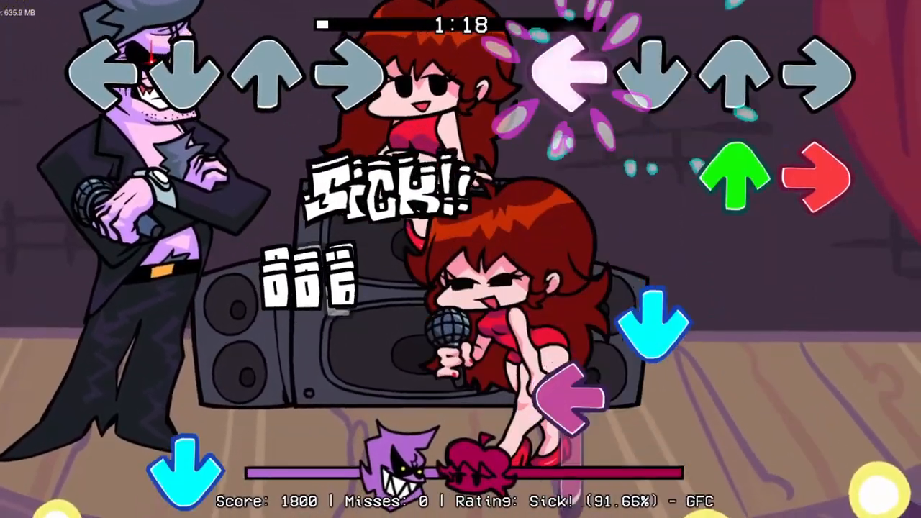
key("Down")
key("Left")
key("Down")
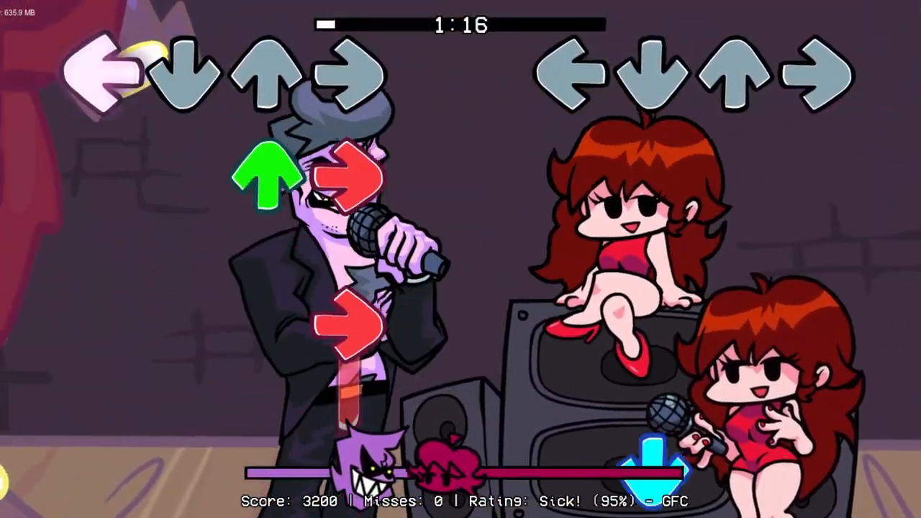
key("Down")
key("Down")
key("Down")
key("Down")
key("Up")
key("Right")
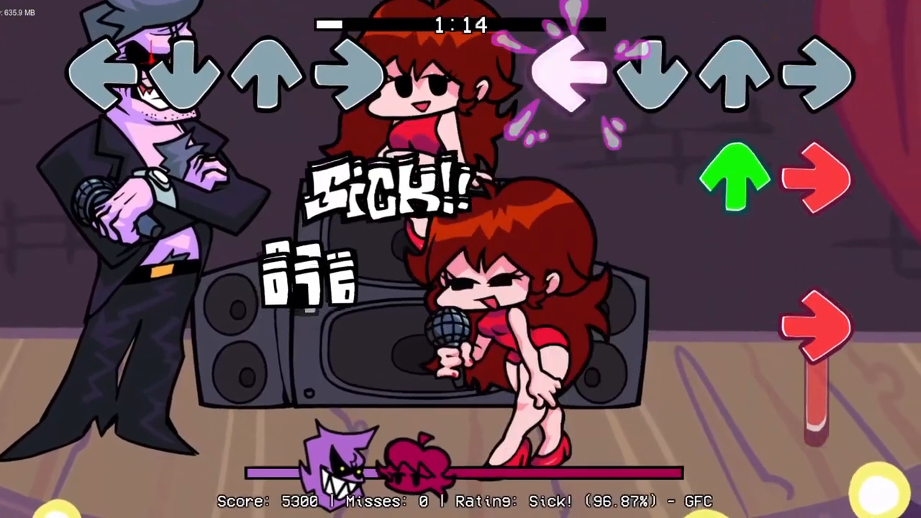
key("Right")
key("Right")
key("Right")
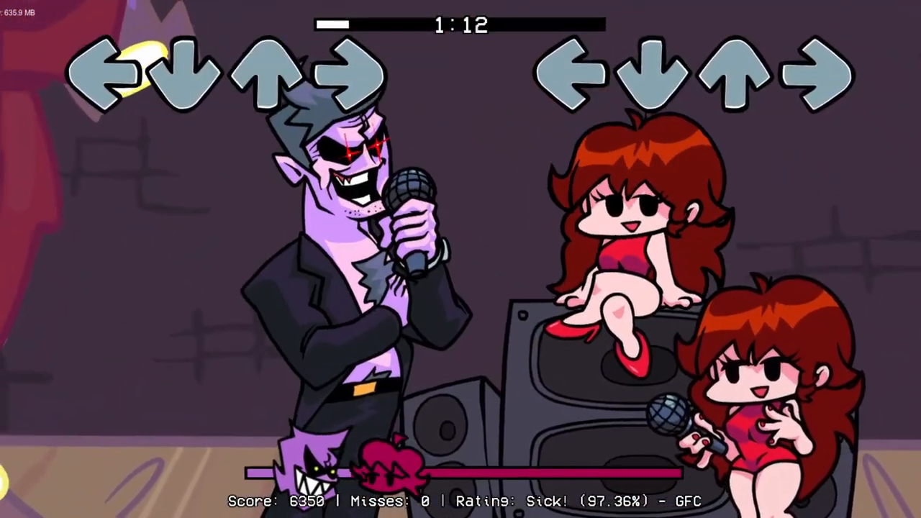
key("Down")
key("Down")
key("Up")
key("Up")
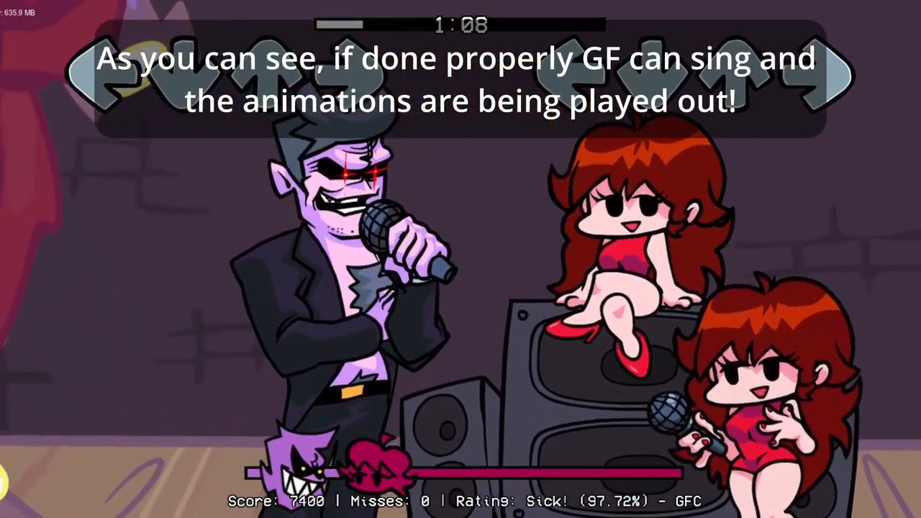
Keep hitting the incoming arrow notes so GF's combo stays unbroken.
key("Up")
key("Right")
key("Left")
key("Down")
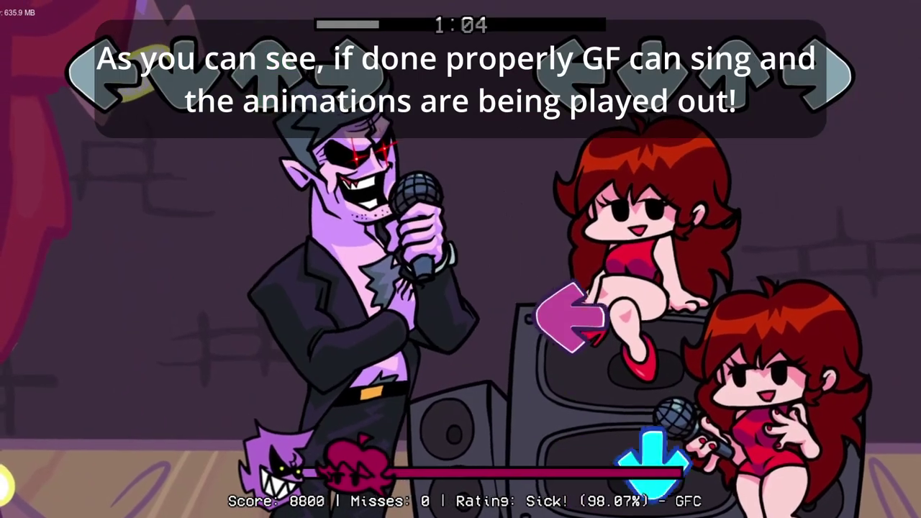
key("Down")
key("Right")
key("Left")
key("Up")
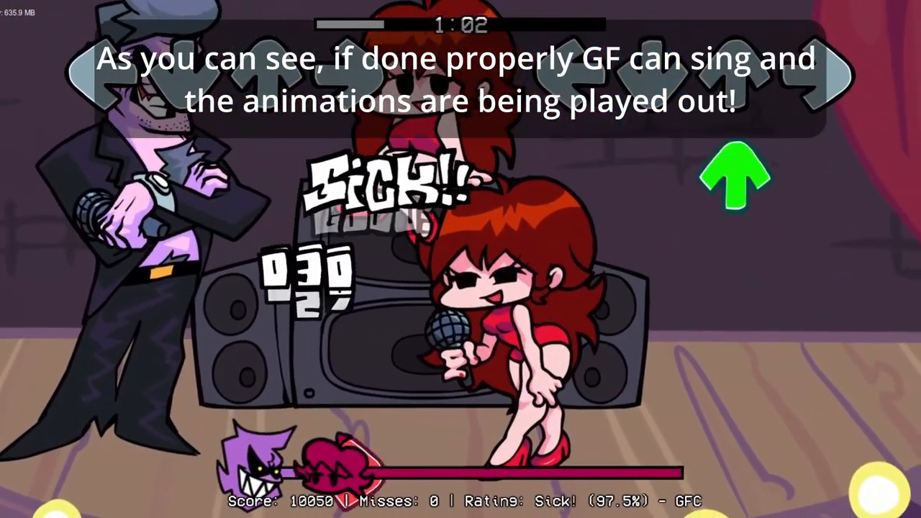
key("Down")
key("Right")
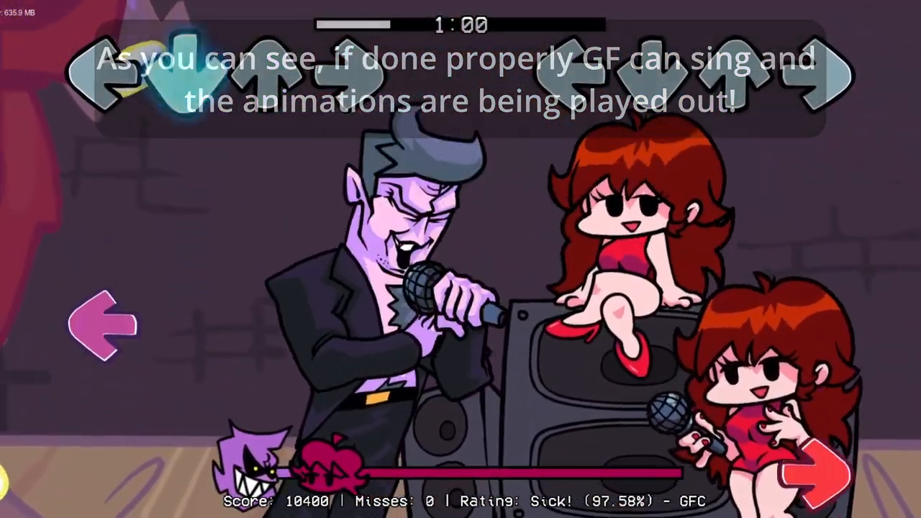
key("Down")
key("Up")
key("Down")
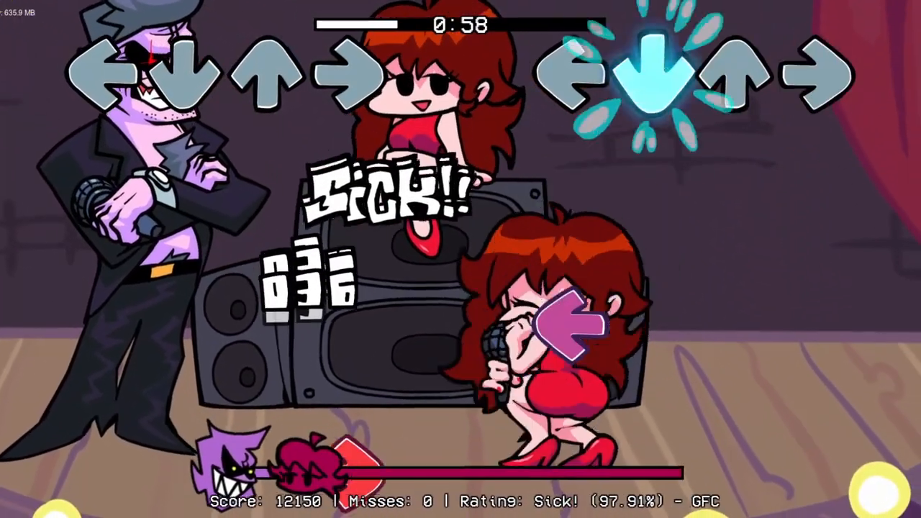
key("Right")
key("Left")
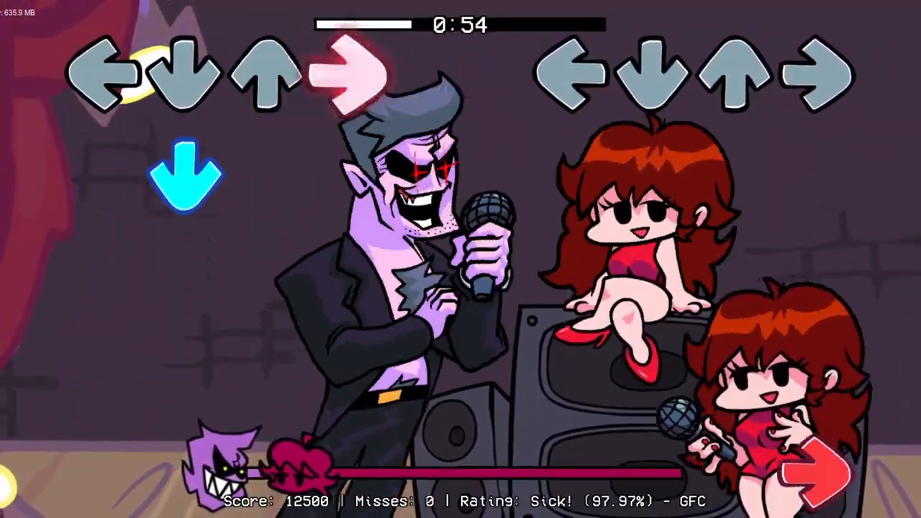
Finish the run of notes with zero misses and pause the song.
key("Right")
key("Down")
key("Down")
key("Left")
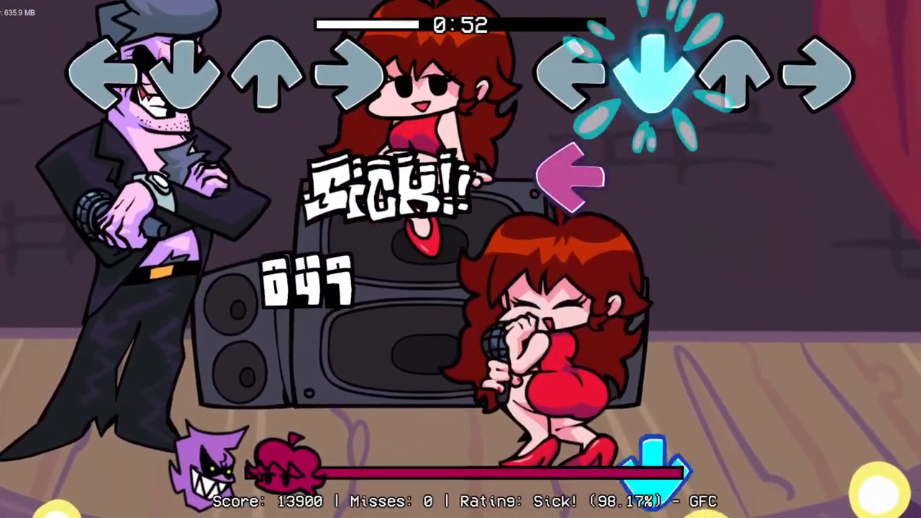
key("Down")
key("Down")
key("Down")
key("Up")
key("Right")
key("Down")
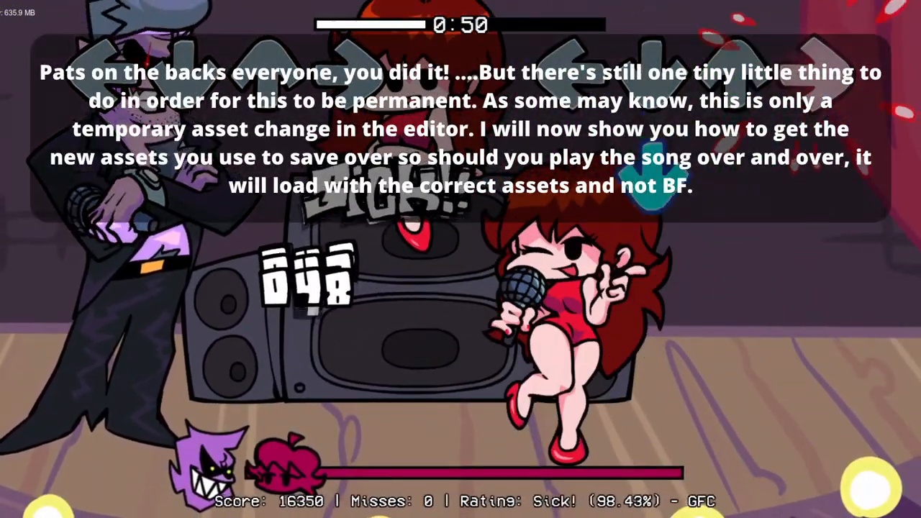
key("Down")
key("Left")
key("Return")
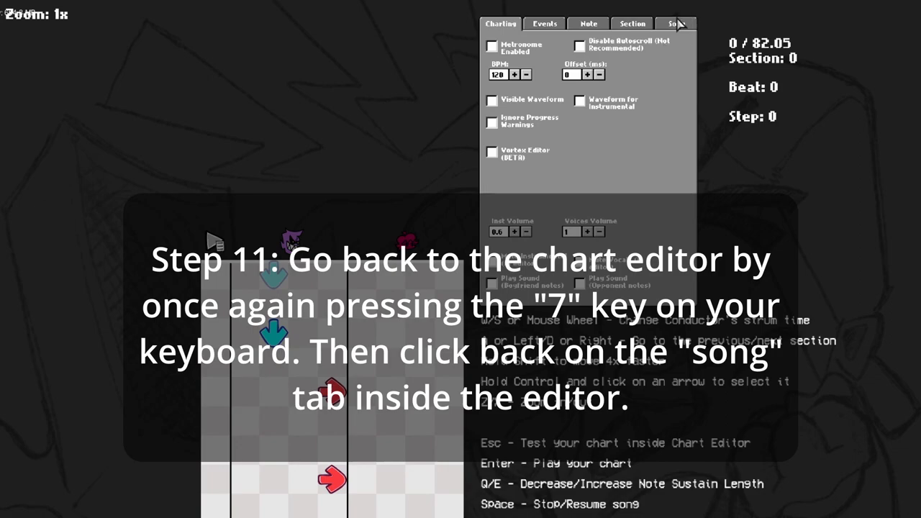
Show the Song settings again and start saving the chart, bringing up the Save As dialog.
left_click(677, 24)
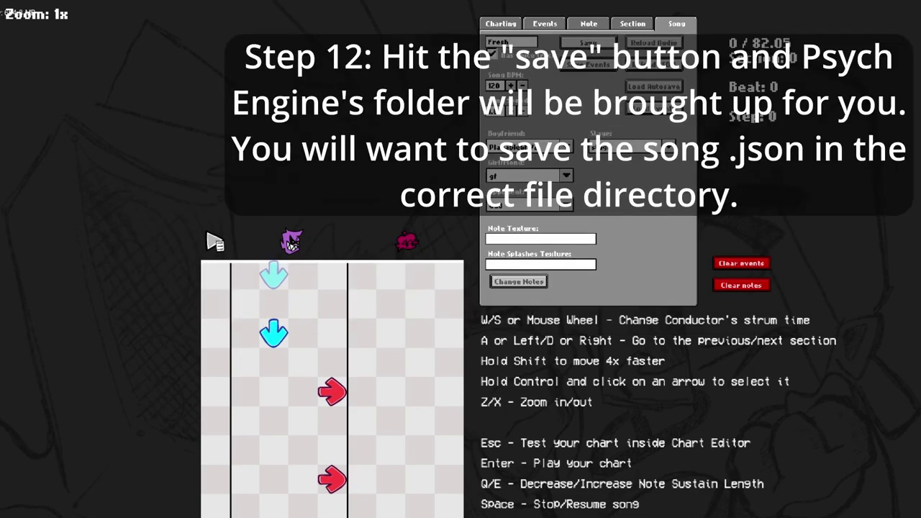
left_click(588, 43)
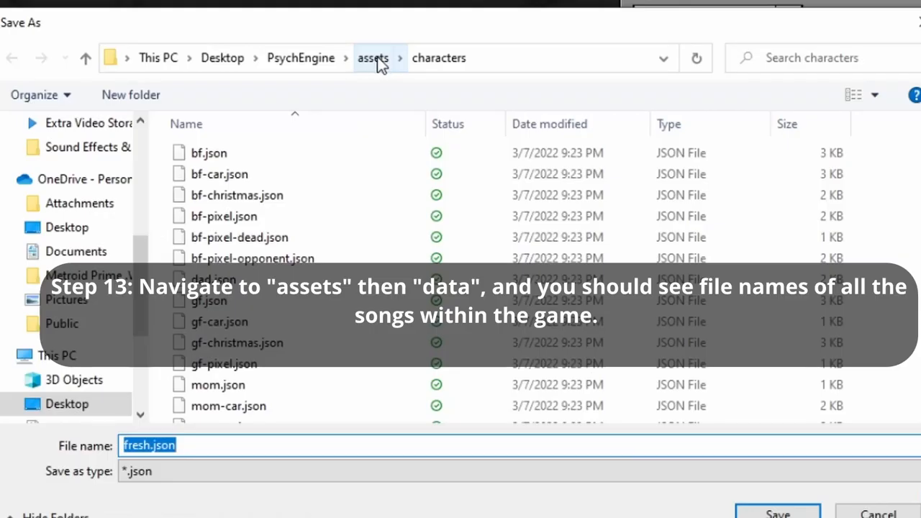
Navigate from assets through data into the fresh song folder, backing out of music and blammed.
left_click(375, 58)
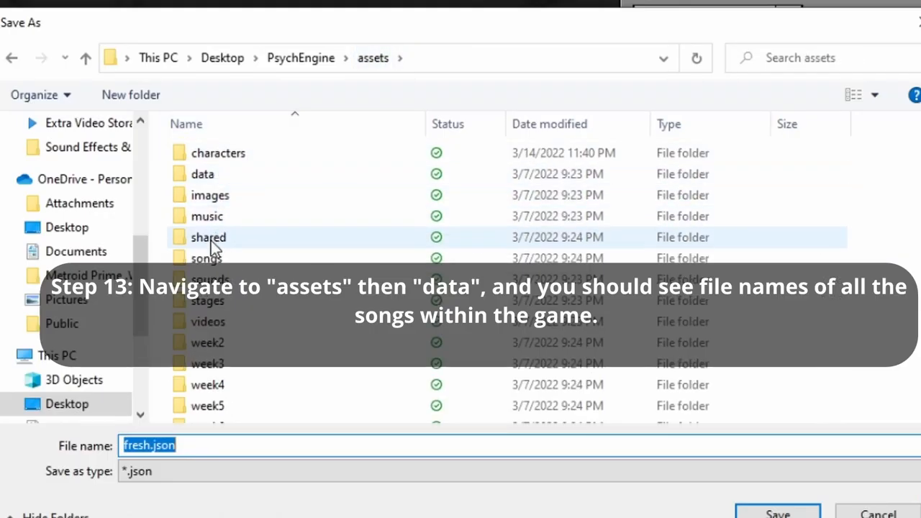
left_click(211, 220)
double_click(211, 221)
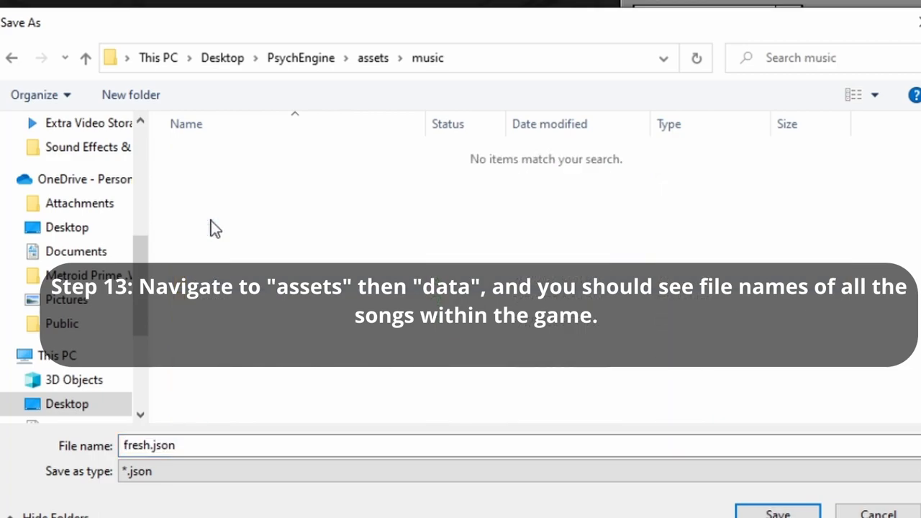
left_click(85, 58)
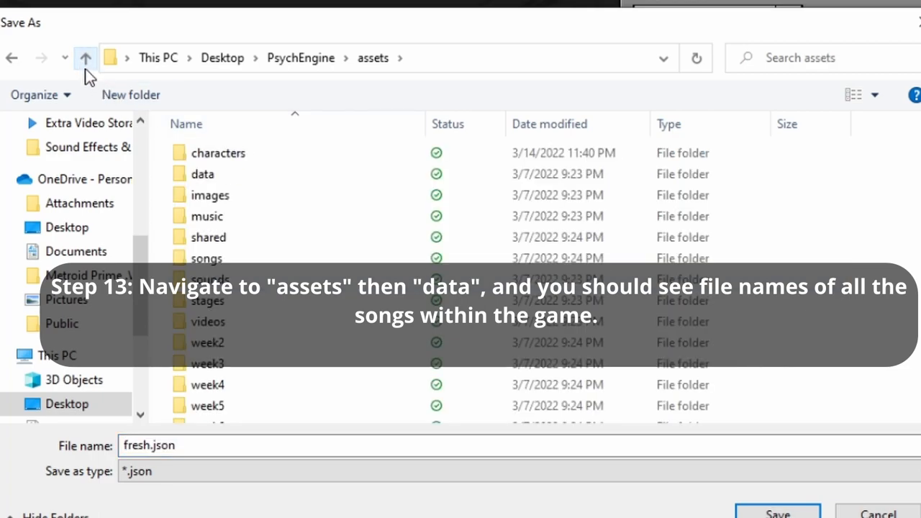
double_click(242, 176)
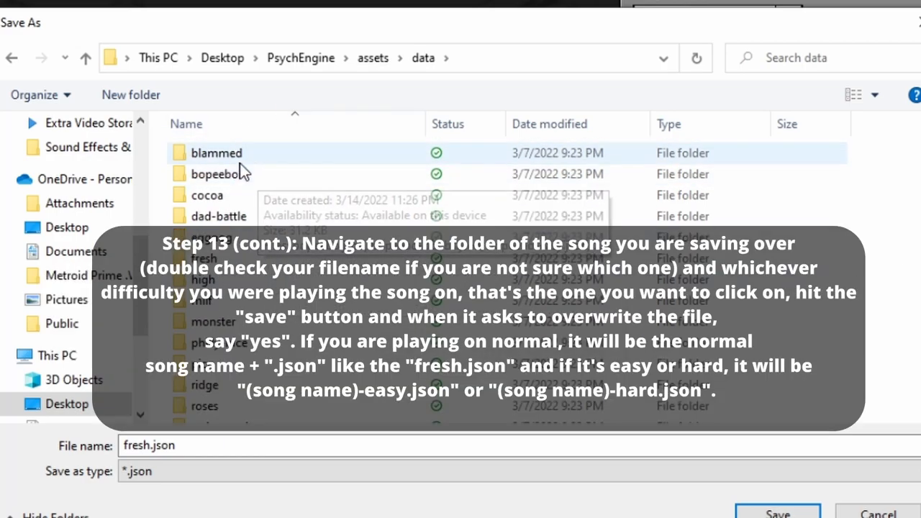
double_click(217, 153)
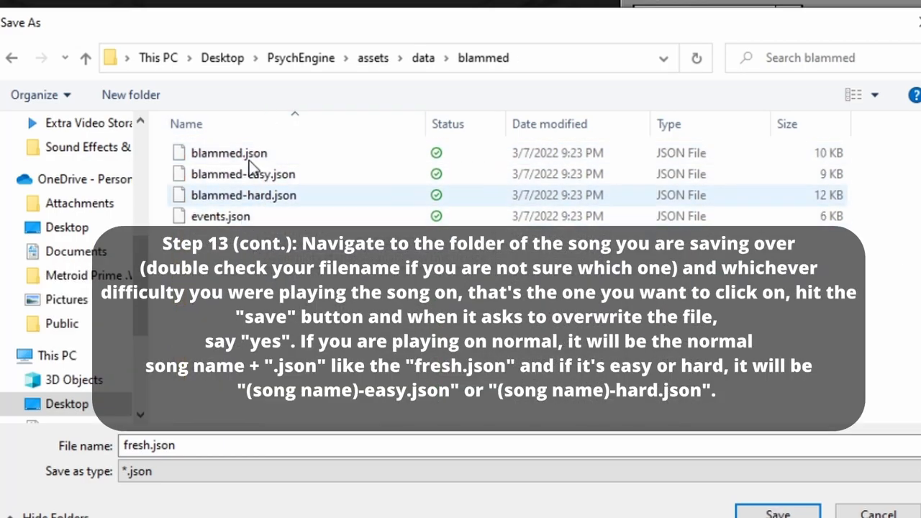
left_click(86, 58)
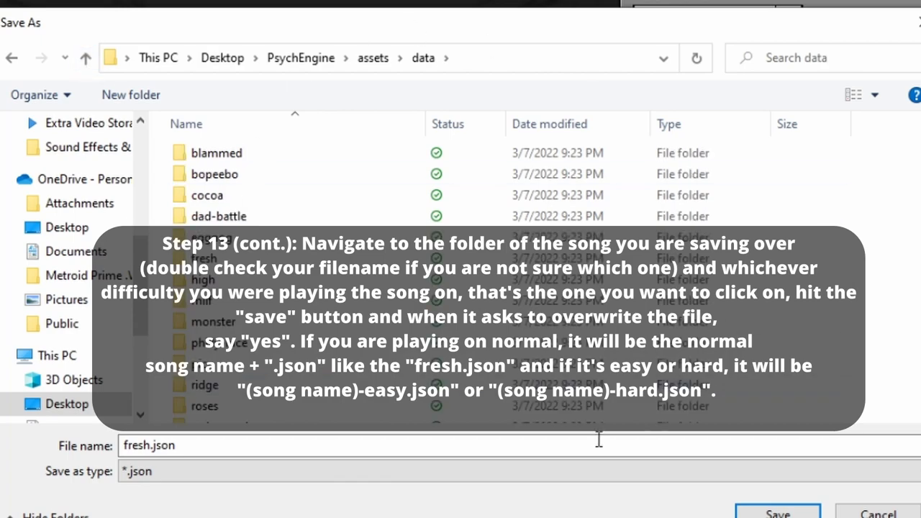
double_click(236, 261)
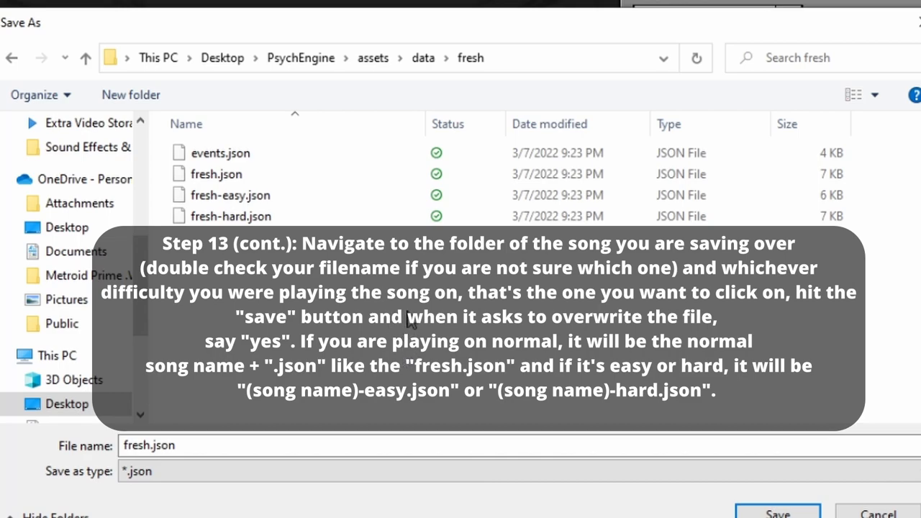
Save the chart over fresh-hard.json and confirm replacing the existing file.
left_click(230, 216)
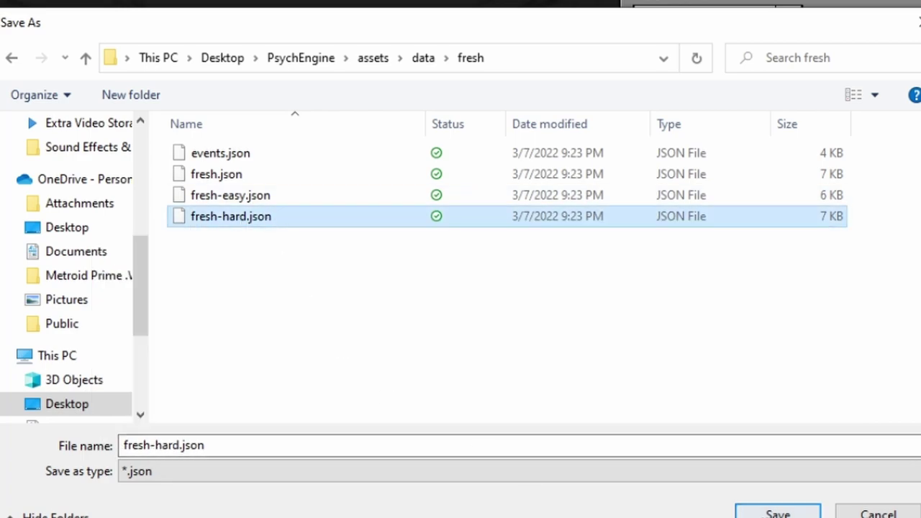
left_click(777, 513)
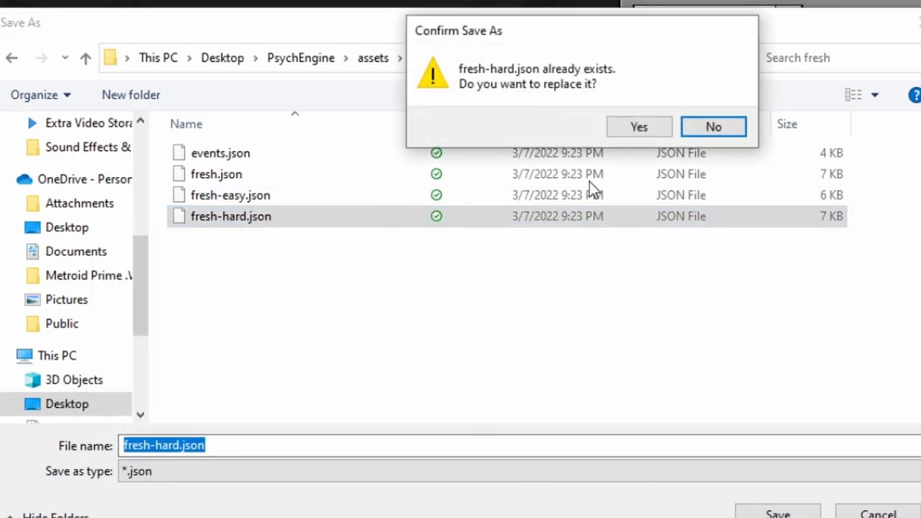
left_click(628, 128)
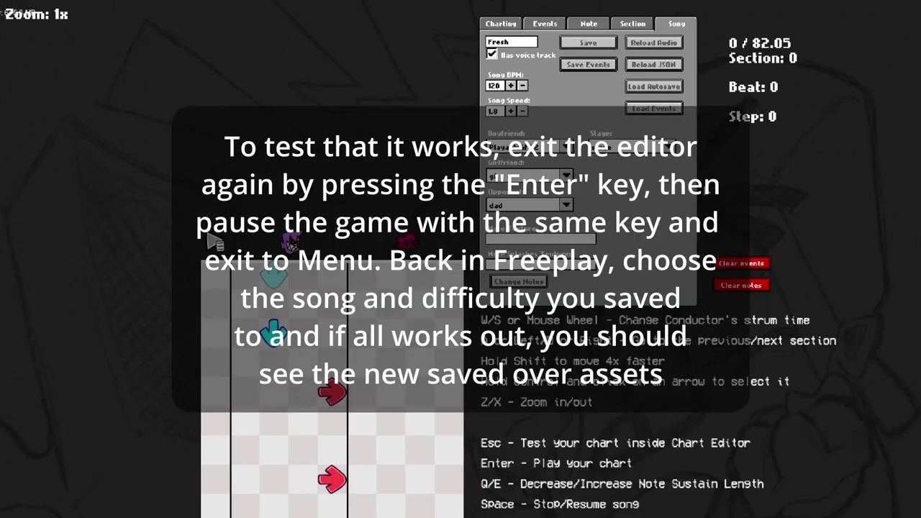
Play the saved Hard chart briefly, pause it and exit to the menu.
key("Return")
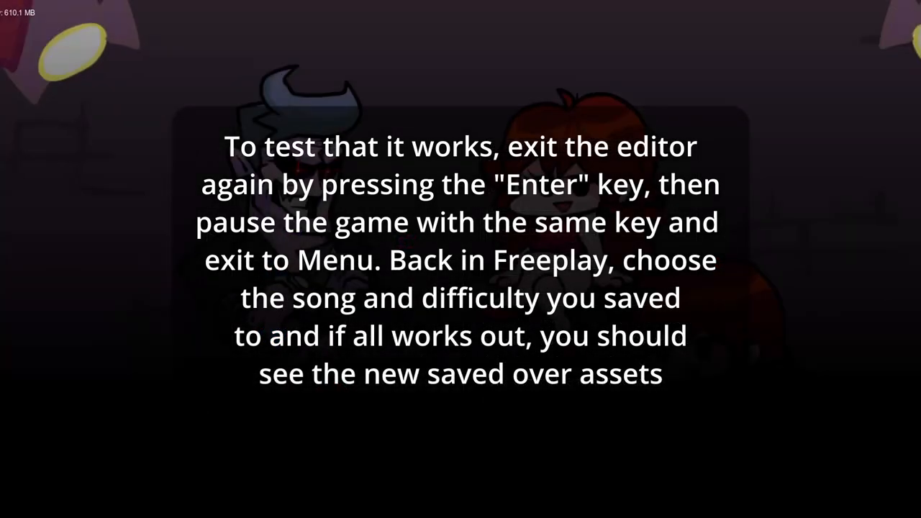
key("Return")
key("Down")
key("Down")
key("Down")
key("Down")
key("Return")
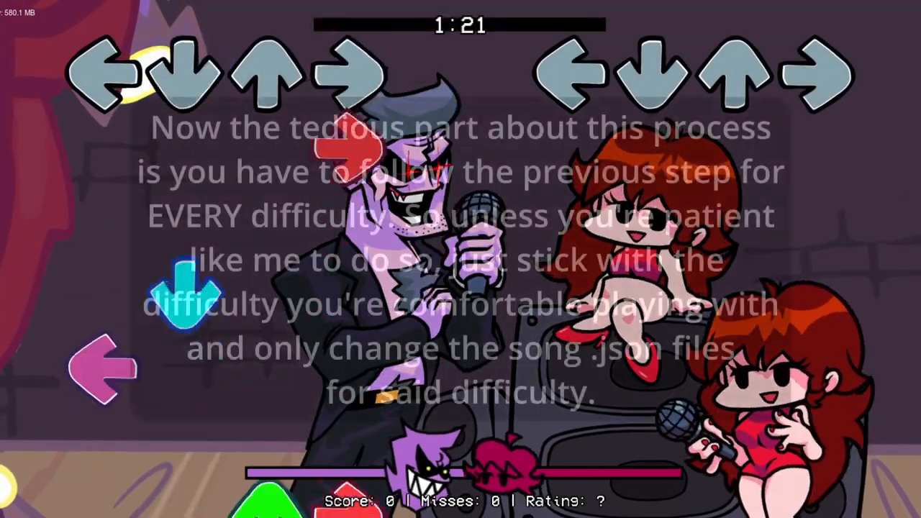
Start Fresh on Normal from Freeplay and pause it to reach the chart editor again.
key("Return")
key("Down")
key("Down")
key("Down")
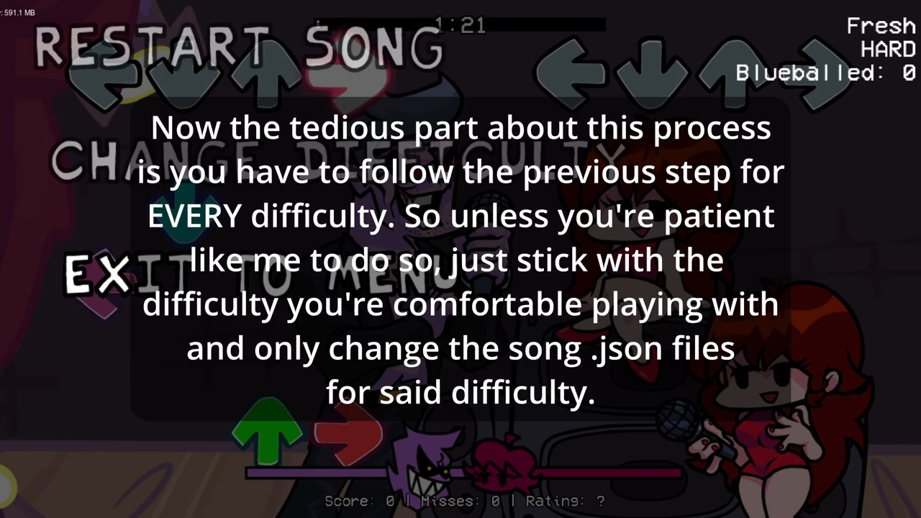
key("Up")
key("Down")
key("Return")
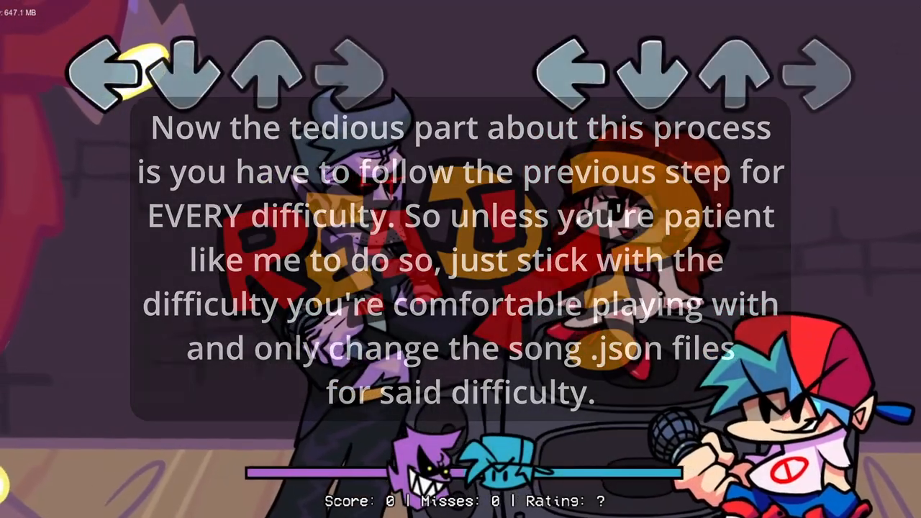
key("Return")
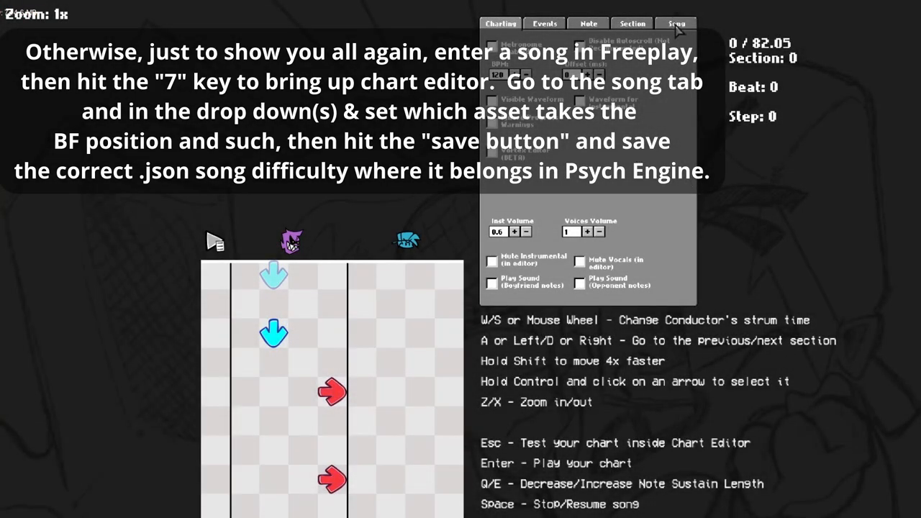
In Song settings set Boyfriend to PlayableGFV2 and keep gf as the Girlfriend character.
left_click(677, 25)
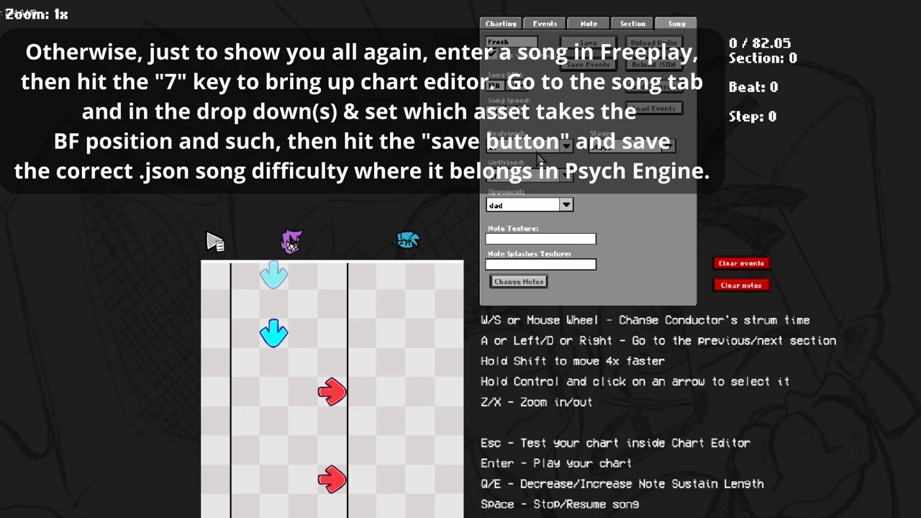
left_click(565, 144)
left_click(530, 453)
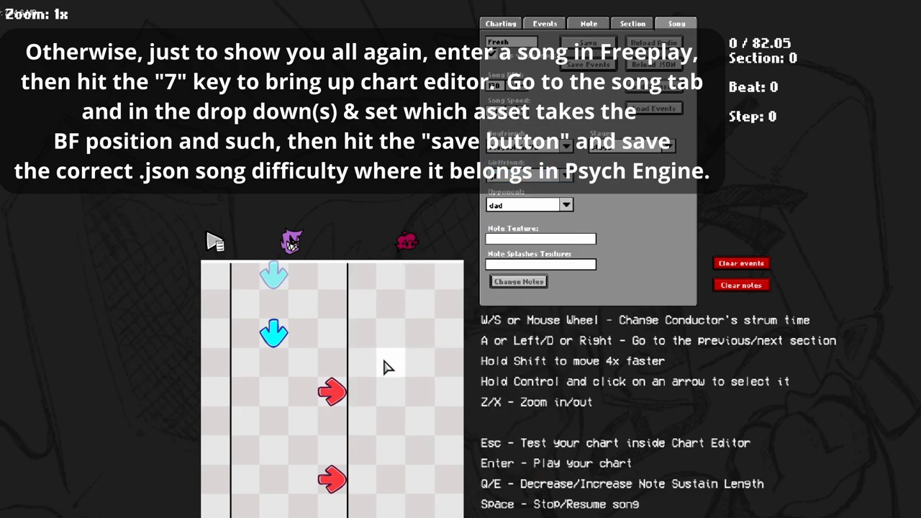
left_click(565, 176)
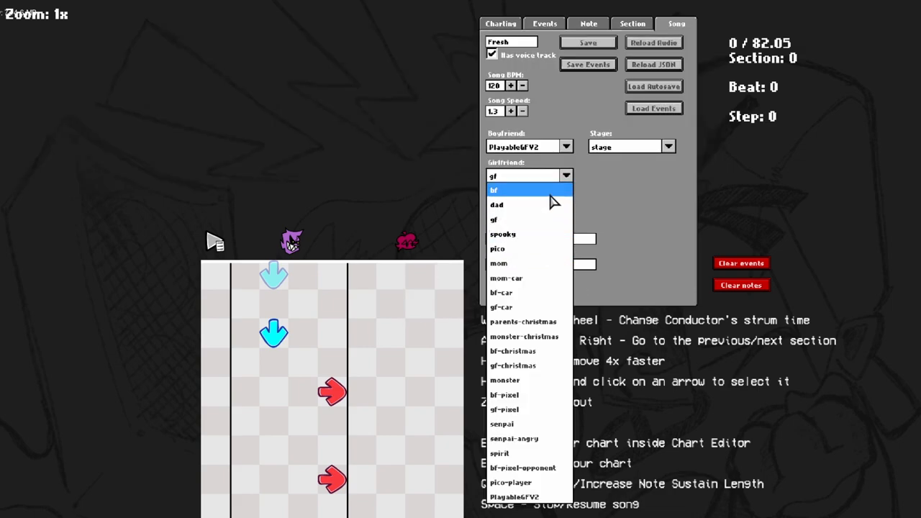
left_click(574, 223)
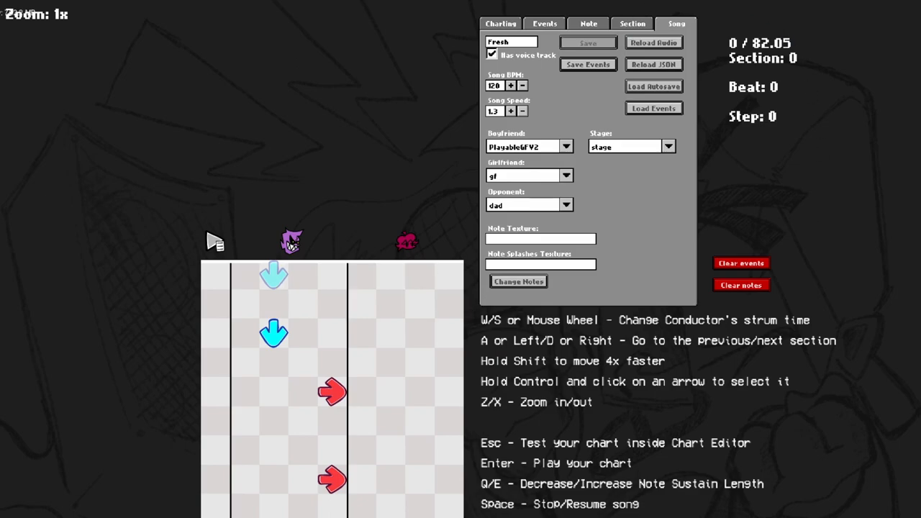
Save the Normal chart over fresh.json in assets/data/fresh, confirm the overwrite and start playing it.
key("ctrl+s")
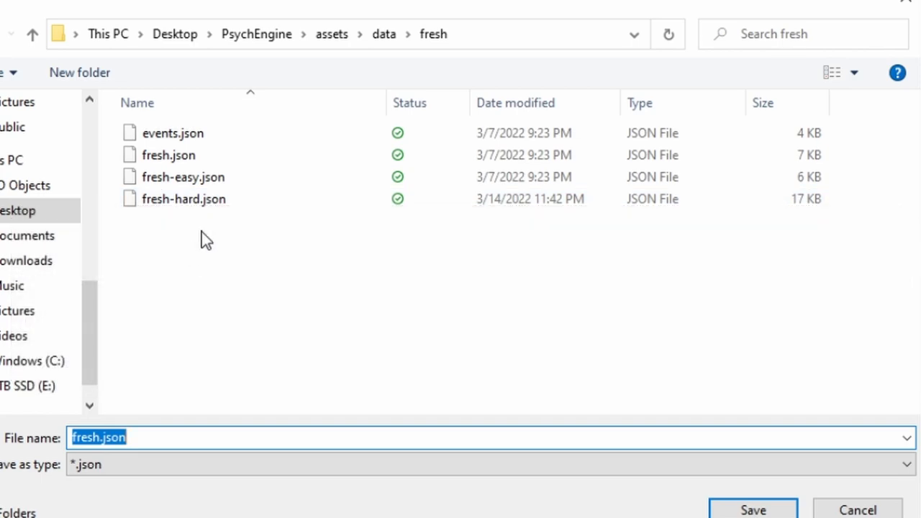
left_click(238, 158)
left_click(741, 509)
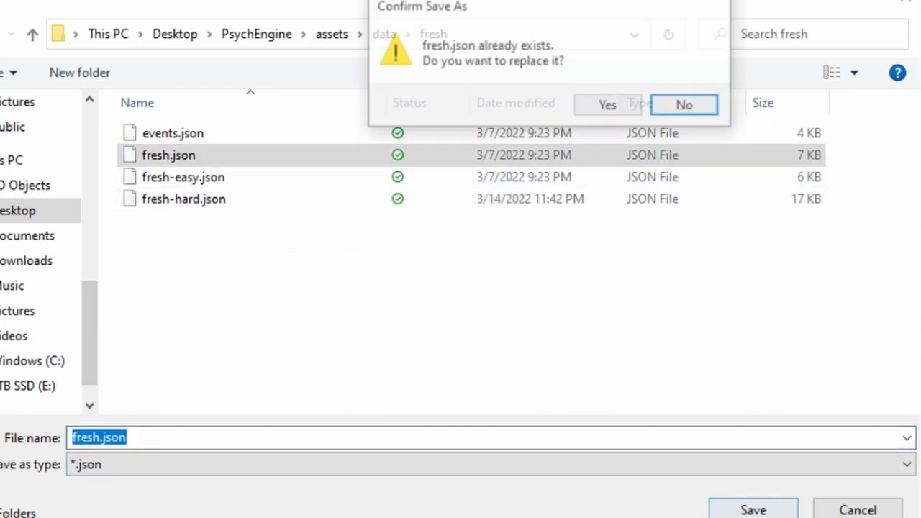
left_click(608, 106)
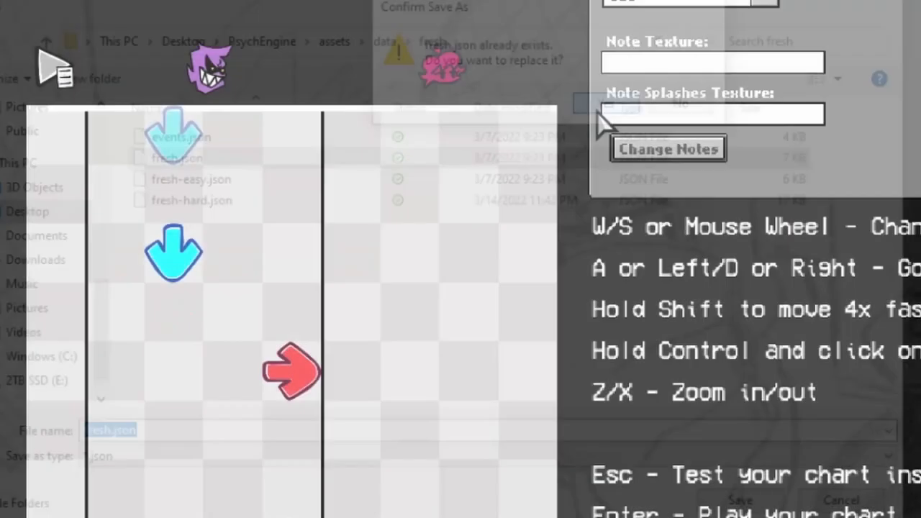
key("Return")
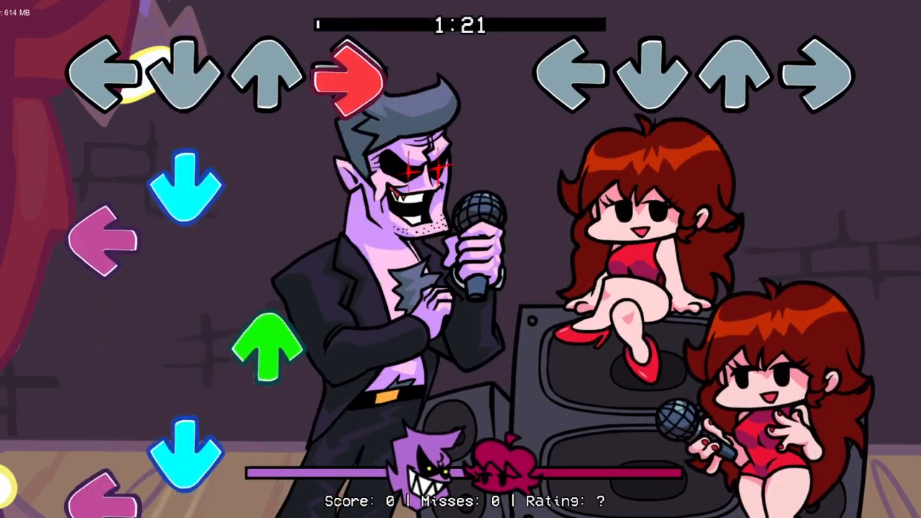
Hit Fresh's Normal notes with GF singing, no misses, then pause the song.
key("Down")
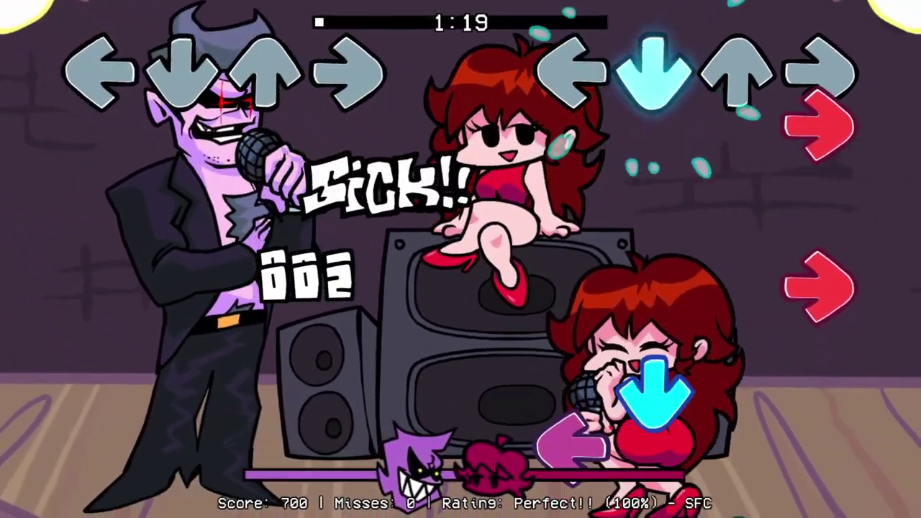
key("Right")
key("Right")
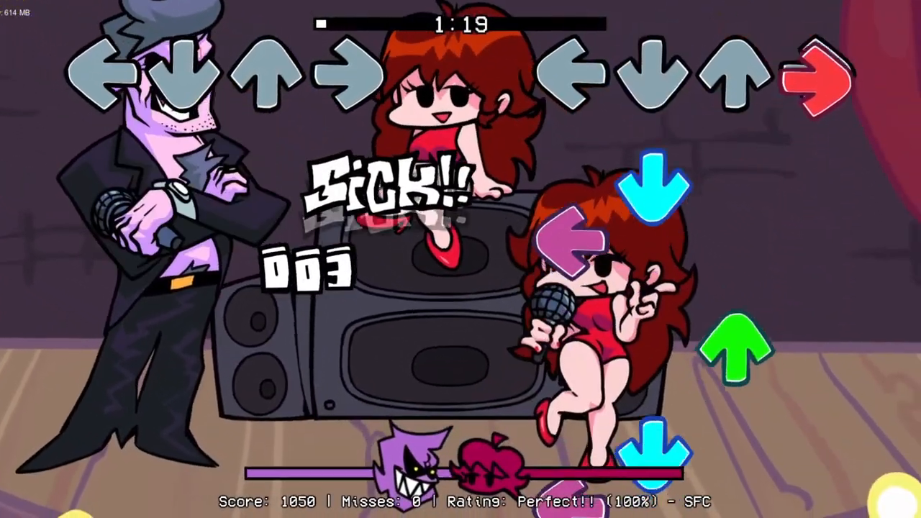
key("Up")
key("Right")
key("Up")
key("Left")
key("Left")
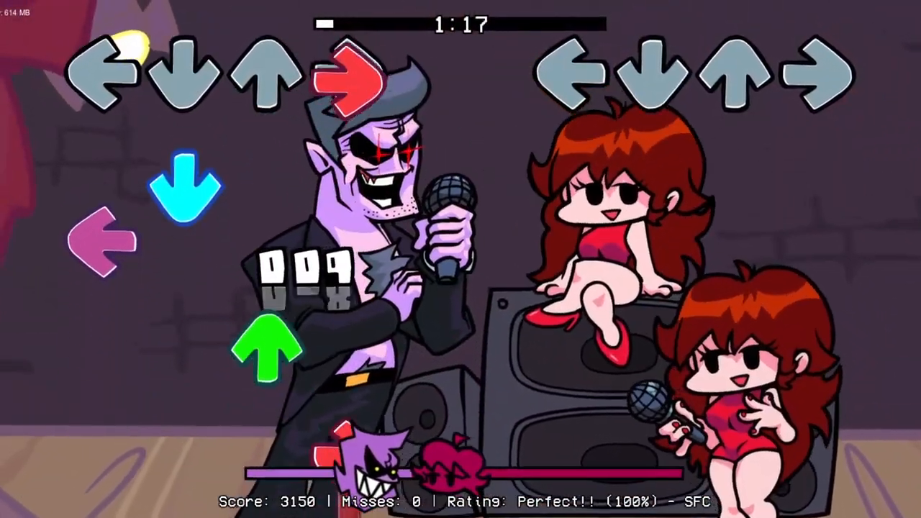
key("Down")
key("Down")
key("Right")
key("Down")
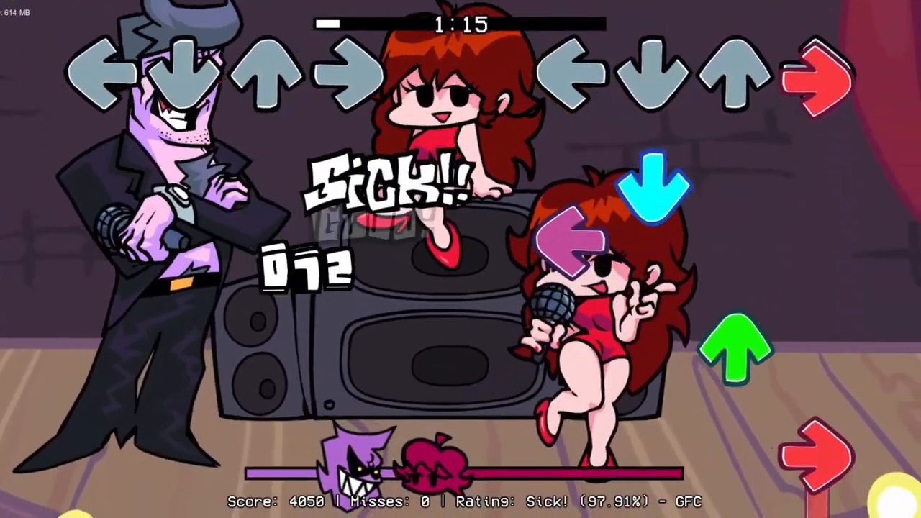
key("Left")
key("Up")
key("Right")
key("Right")
key("Return")
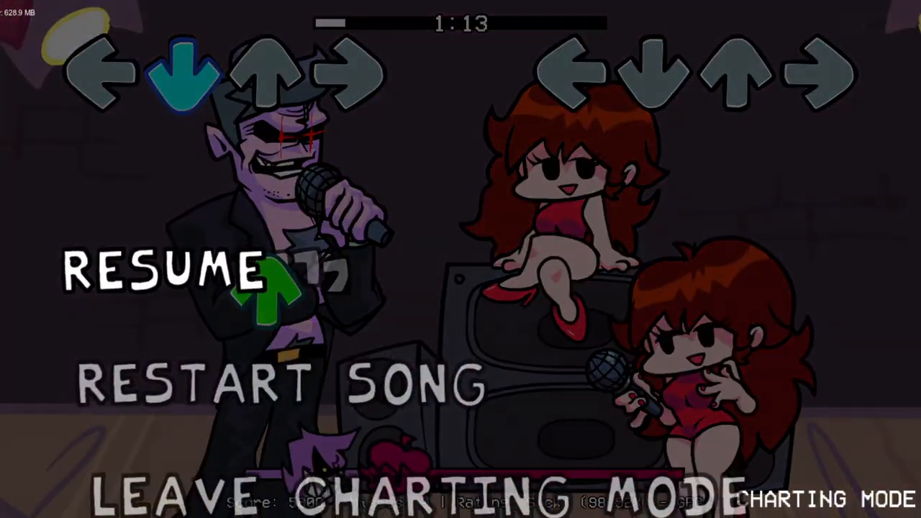